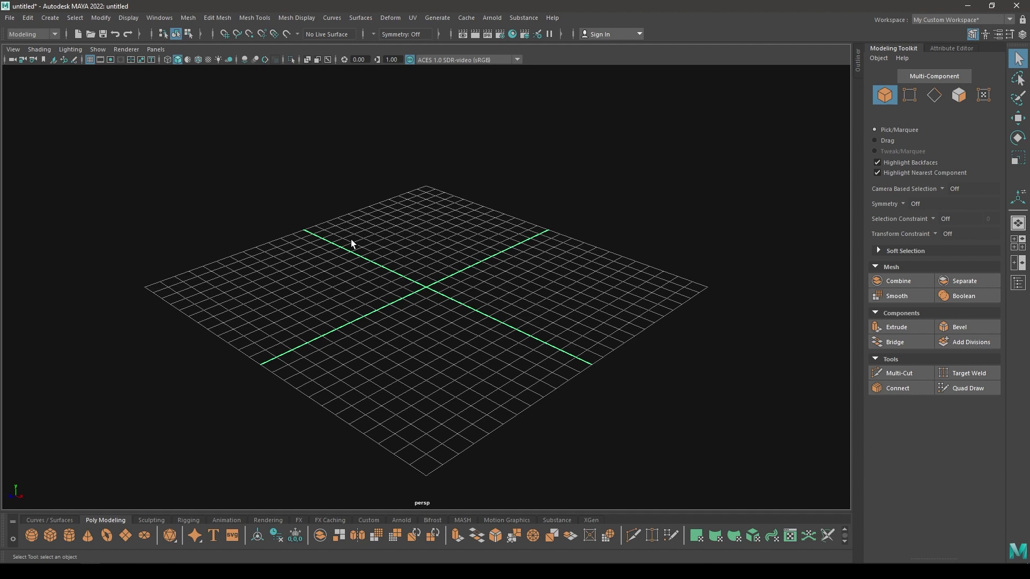
# - Create a polygon sphere at the grid's origin and display its creation settings in the viewport
pyautogui.press('w')
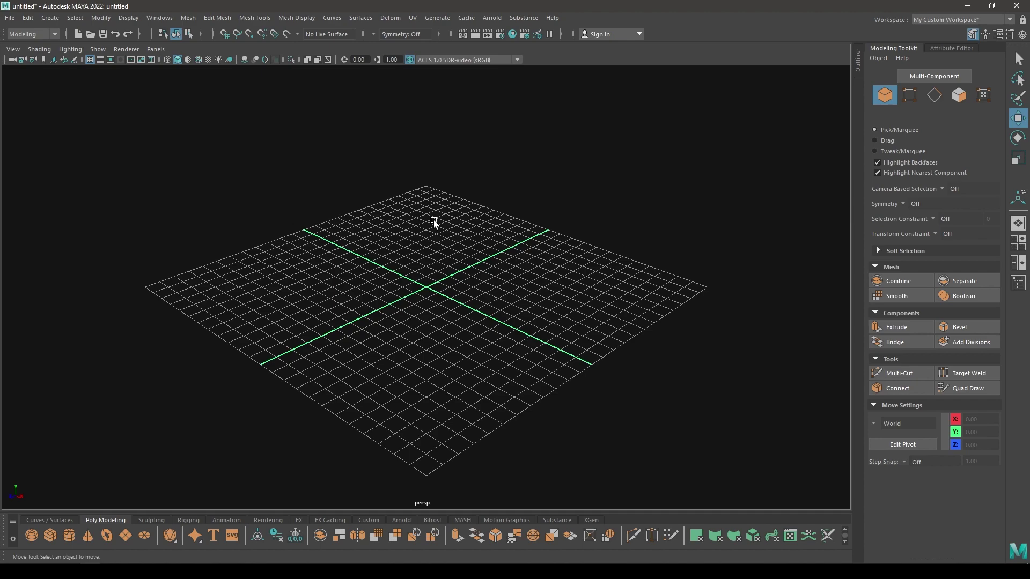
pyautogui.keyDown('alt'); pyautogui.moveTo(475, 206); pyautogui.dragTo(483, 247); pyautogui.keyUp('alt')
pyautogui.keyDown('shift'); pyautogui.moveTo(454, 216); pyautogui.dragTo(505, 218, button='right'); pyautogui.keyUp('shift')
pyautogui.keyDown('alt'); pyautogui.moveTo(506, 219); pyautogui.dragTo(530, 377); pyautogui.keyUp('alt')
pyautogui.press('t')
pyautogui.scroll(-5, 530, 376)
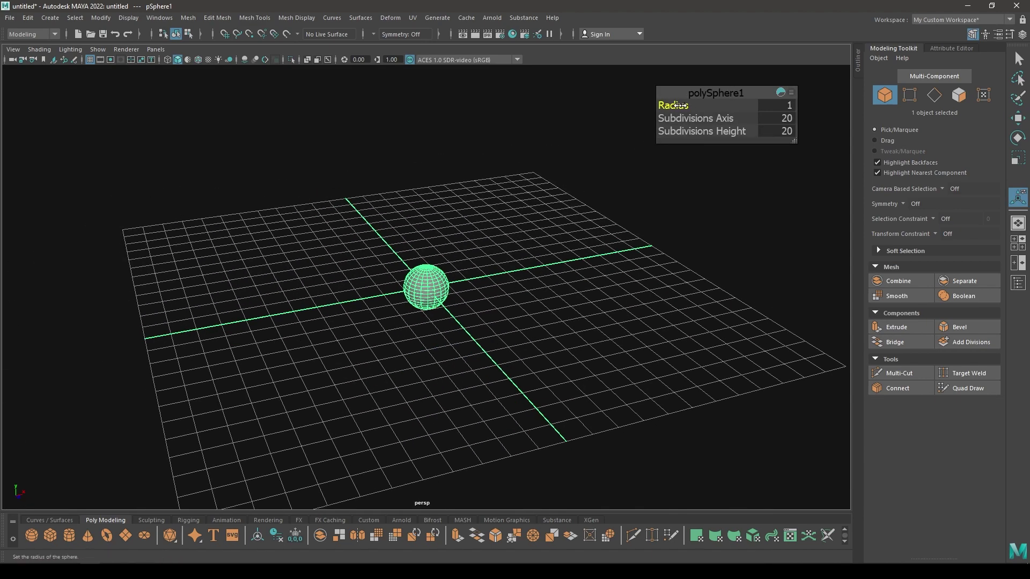
# - Enlarge the sphere interactively to a radius of about 10.1
pyautogui.moveTo(679, 105); pyautogui.dragTo(719, 120)
pyautogui.scroll(-3, 544, 201)
pyautogui.keyDown('alt'); pyautogui.moveTo(544, 203); pyautogui.dragTo(516, 184); pyautogui.keyUp('alt')
pyautogui.moveTo(675, 106); pyautogui.dragTo(685, 105)
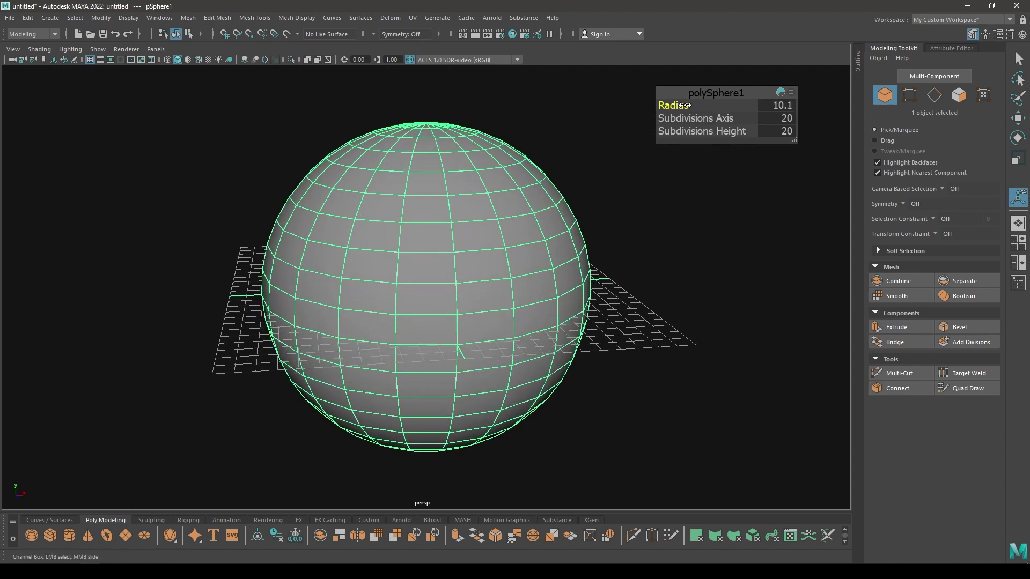
pyautogui.scroll(-1, 601, 183)
pyautogui.keyDown('alt'); pyautogui.moveTo(602, 182); pyautogui.dragTo(611, 181); pyautogui.keyUp('alt')
# - Set the sphere's radius to 10 and both Subdivisions Axis and Subdivisions Height to 50
pyautogui.click(788, 105)
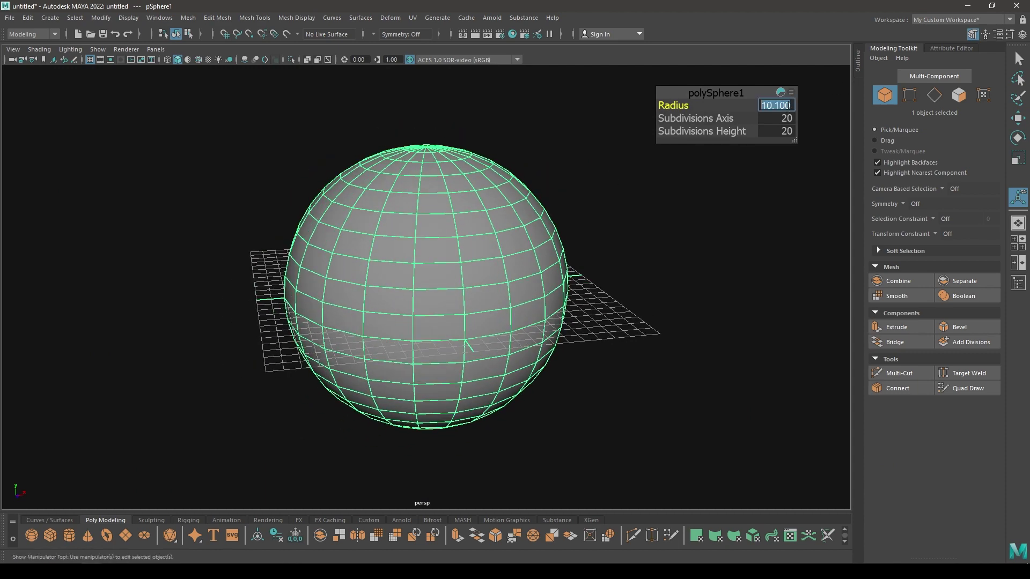
pyautogui.write('10')
pyautogui.press('Tab')
pyautogui.write('50')
pyautogui.press('Tab')
pyautogui.write('50')
pyautogui.press('Return')
pyautogui.press('w')
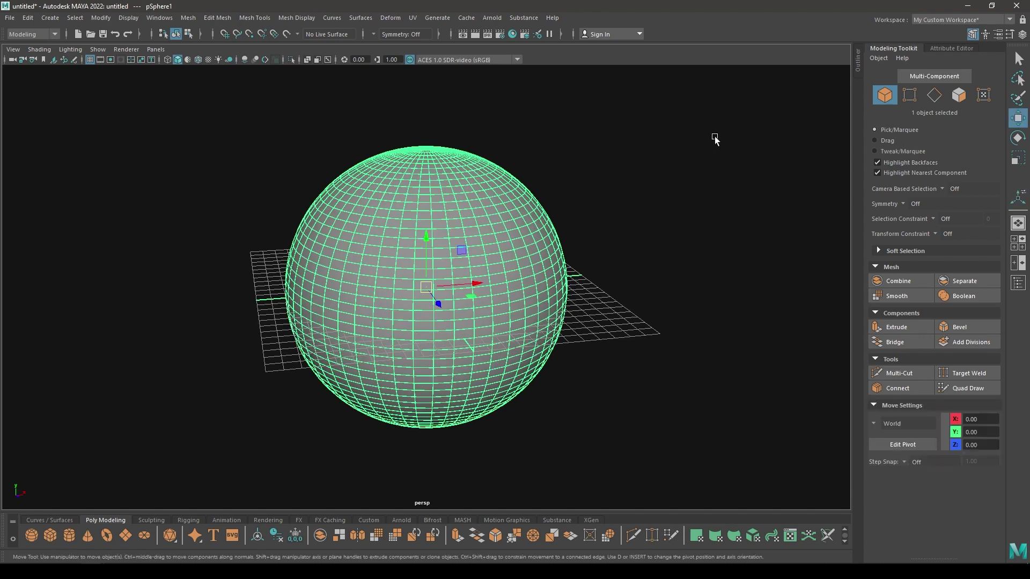
pyautogui.click(704, 146)
pyautogui.keyDown('alt'); pyautogui.moveTo(639, 242); pyautogui.dragTo(614, 351); pyautogui.keyUp('alt')
pyautogui.scroll(2, 657, 368)
pyautogui.click(526, 267)
pyautogui.scroll(-2, 526, 266)
pyautogui.keyDown('alt'); pyautogui.moveTo(526, 266); pyautogui.dragTo(518, 225); pyautogui.keyUp('alt')
pyautogui.keyDown('alt'); pyautogui.moveTo(437, 232); pyautogui.dragTo(430, 191); pyautogui.keyUp('alt')
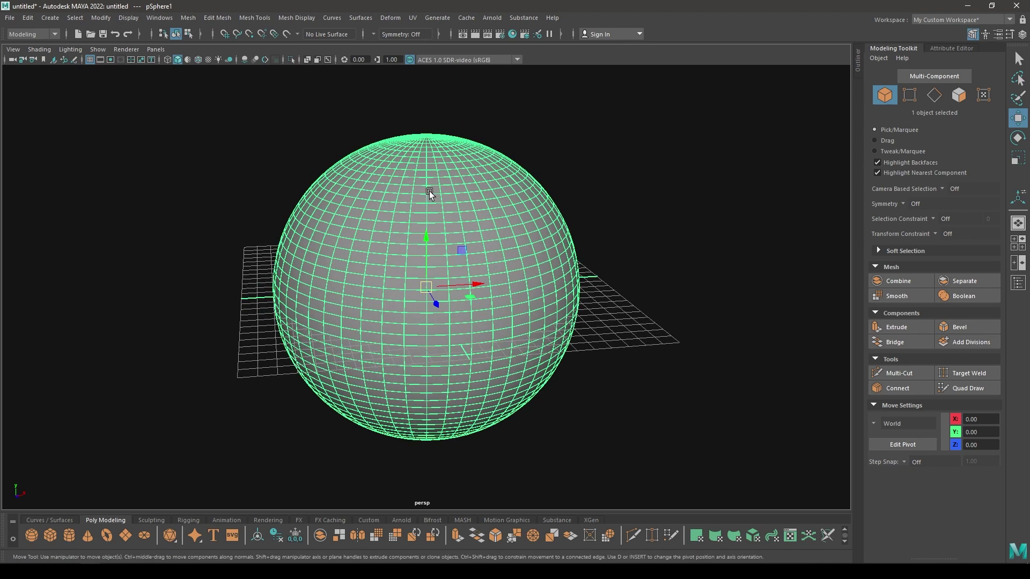
pyautogui.rightClick(427, 179)
pyautogui.moveTo(427, 180); pyautogui.dragTo(480, 164, button='right')
pyautogui.keyDown('alt'); pyautogui.moveTo(520, 103); pyautogui.dragTo(543, 107); pyautogui.keyUp('alt')
# - Open the Hypershade maximized and create an Arnold aiStandardSurface material
pyautogui.click(512, 34)
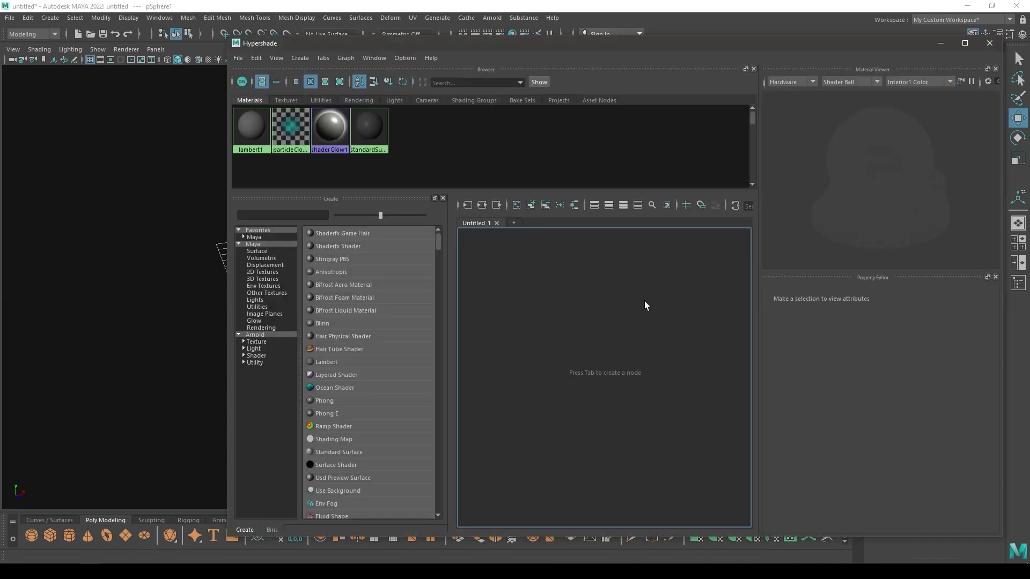
pyautogui.doubleClick(513, 43)
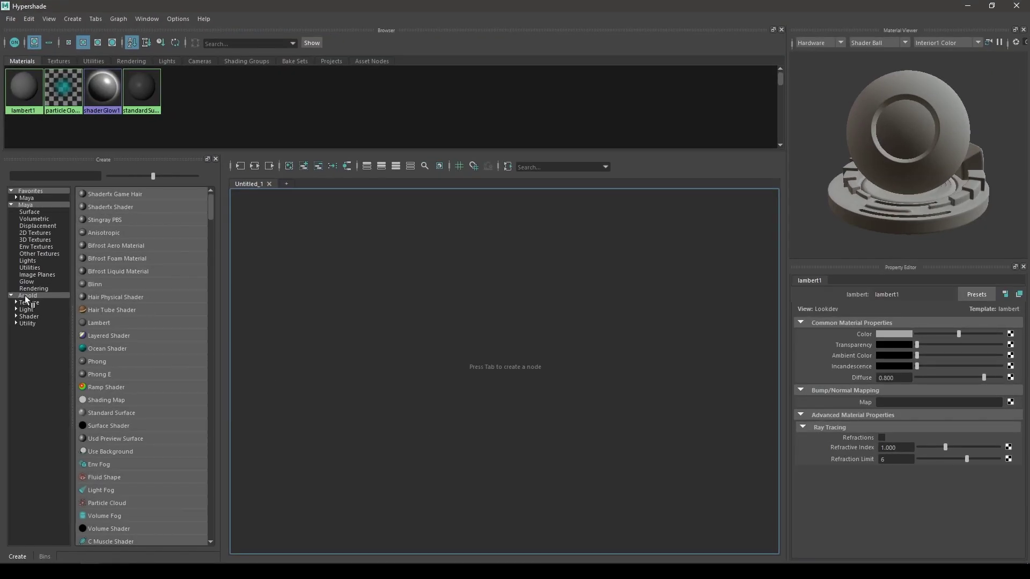
pyautogui.click(26, 297)
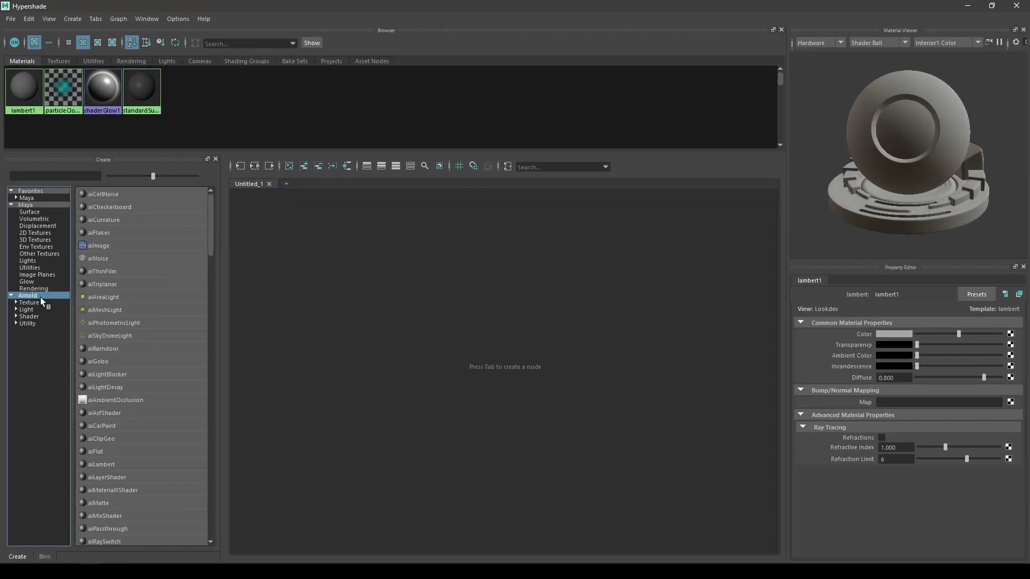
pyautogui.click(53, 177)
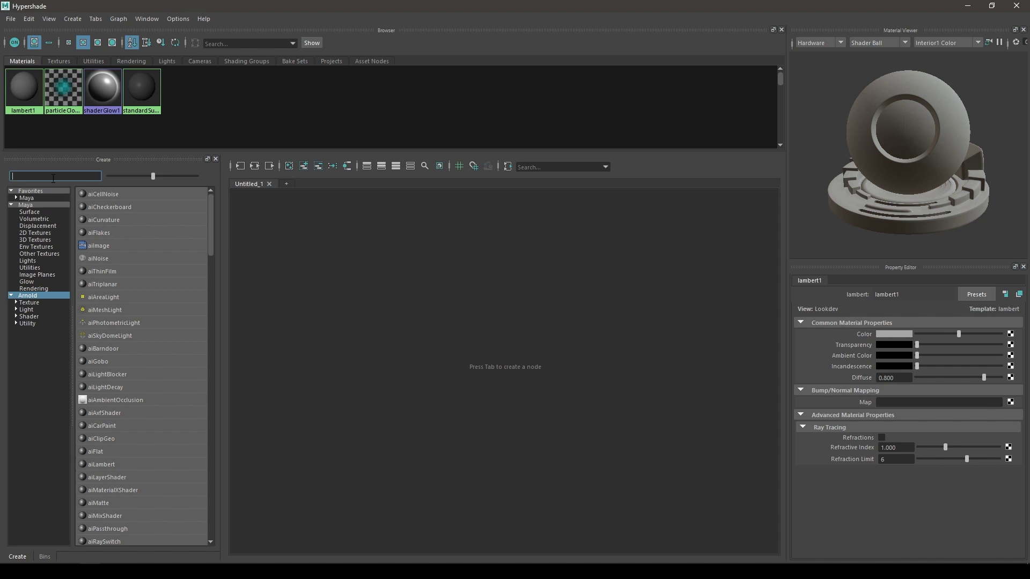
pyautogui.write('sta')
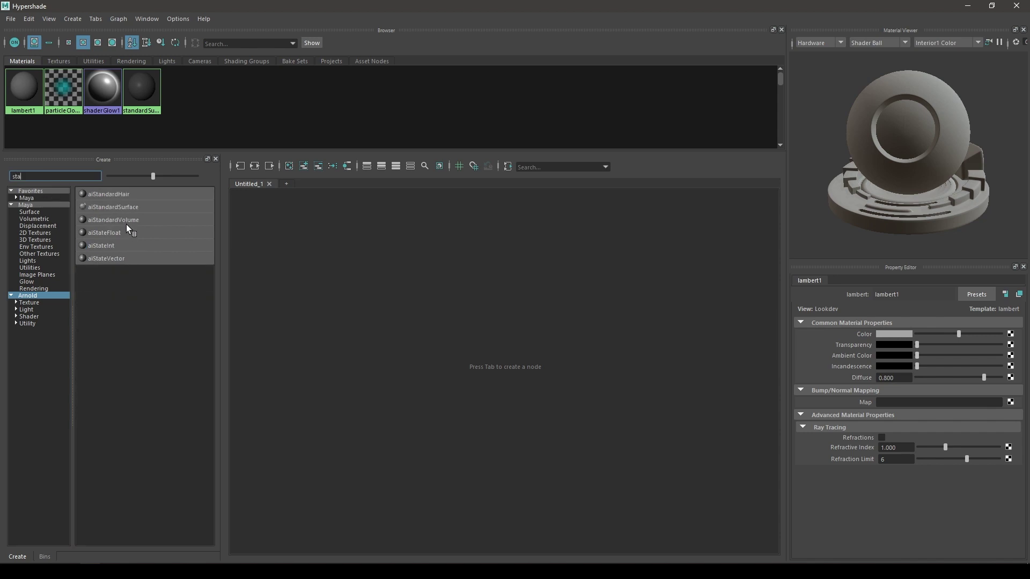
pyautogui.click(125, 207)
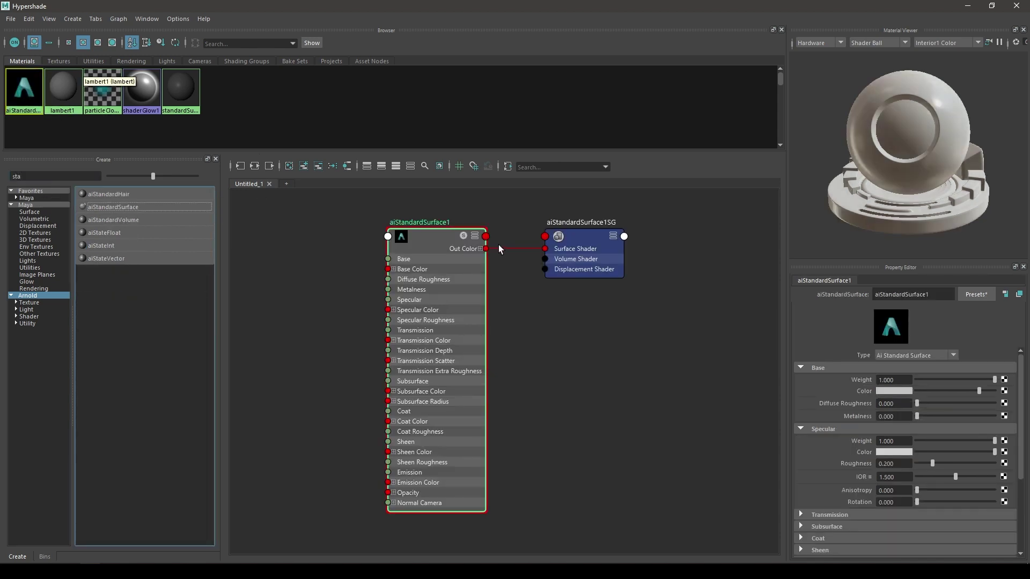
# - Rename the new aiStandardSurface material node as Earth
pyautogui.keyDown('alt'); pyautogui.moveTo(580, 325); pyautogui.dragTo(713, 352, button='middle'); pyautogui.keyUp('alt')
pyautogui.doubleClick(594, 233)
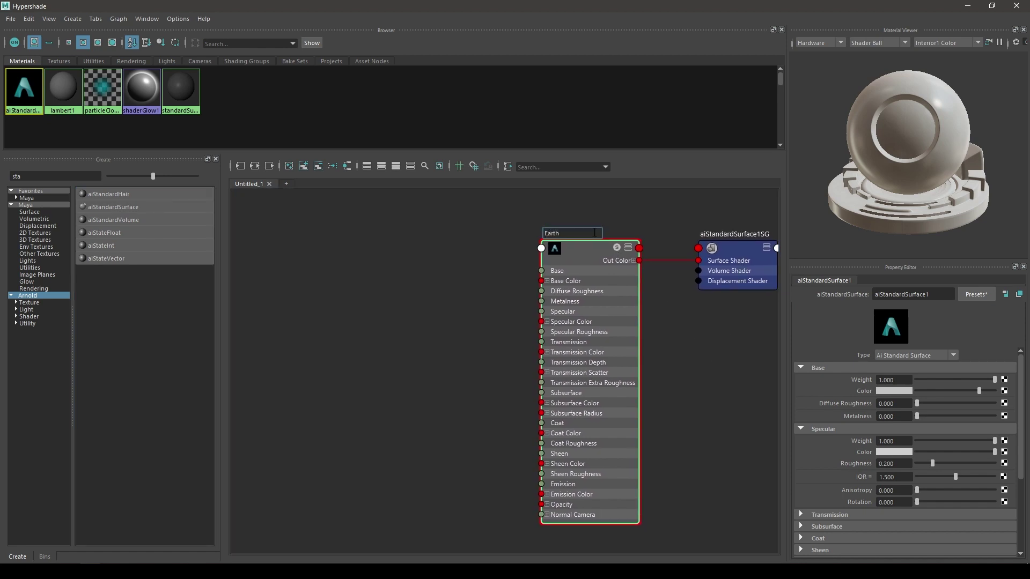
pyautogui.press('Return')
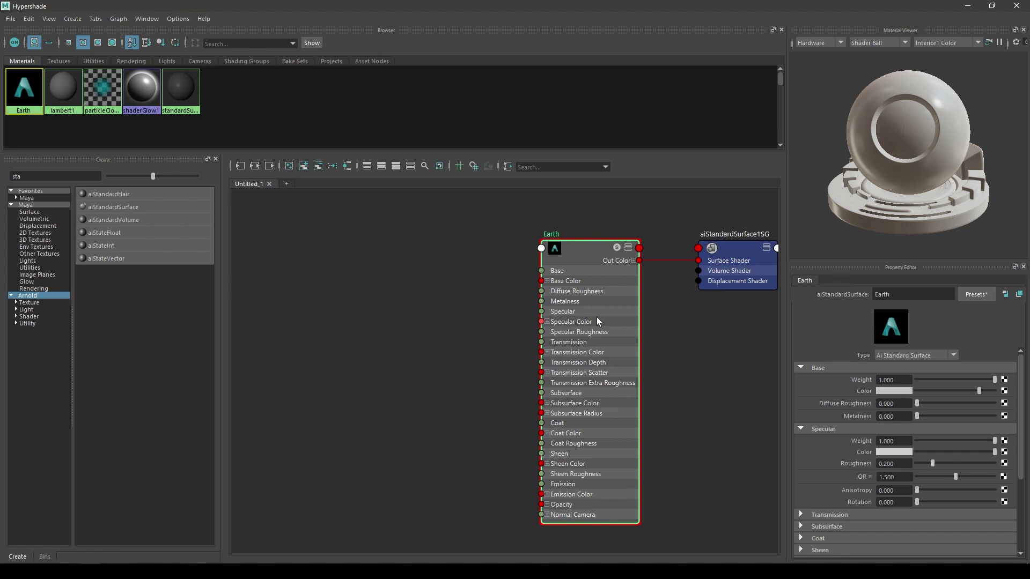
pyautogui.keyDown('alt'); pyautogui.moveTo(592, 257); pyautogui.dragTo(607, 254, button='middle'); pyautogui.keyUp('alt')
# - Import the Earth_Diffuse, Earth_Normal and Earth_Specular images from the sourceimages folder into the Hypershade graph
pyautogui.hotkey('alt', 'Tab')
pyautogui.click(250, 179)
pyautogui.click(239, 153)
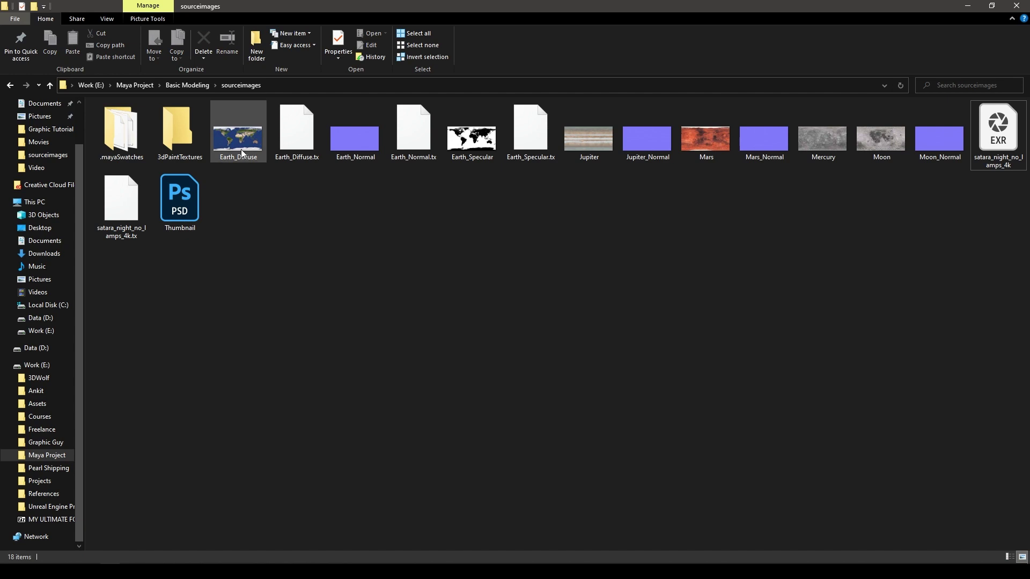
pyautogui.keyDown('ctrl'); pyautogui.click(358, 156); pyautogui.keyUp('ctrl')
pyautogui.moveTo(466, 150); pyautogui.dragTo(359, 375)
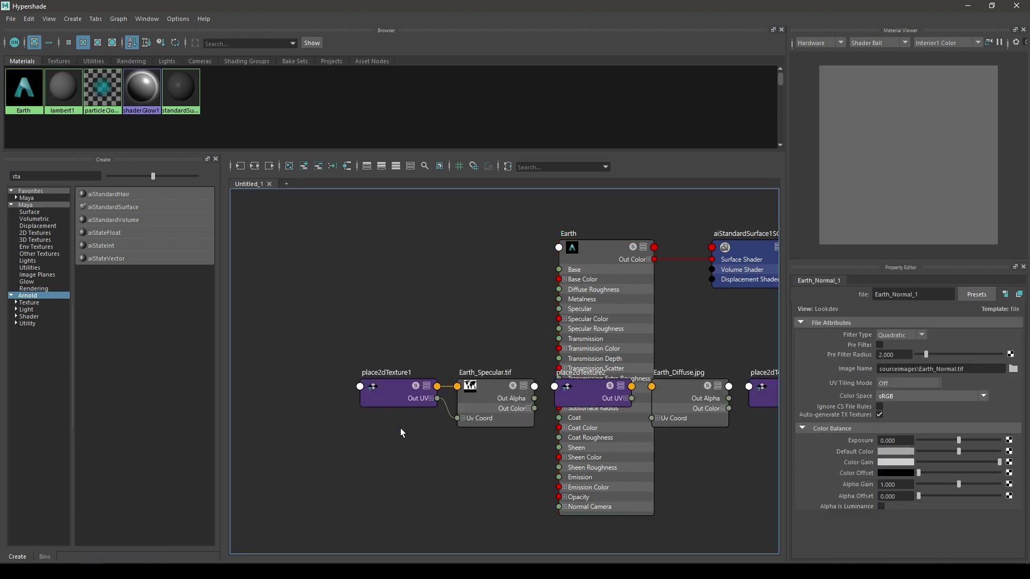
# - Arrange the three texture nodes in a column beside the Earth material, with diffuse above specular above normal
pyautogui.moveTo(492, 390); pyautogui.dragTo(421, 382)
pyautogui.click(681, 389)
pyautogui.moveTo(700, 391); pyautogui.dragTo(442, 274)
pyautogui.scroll(-1, 484, 384)
pyautogui.keyDown('alt'); pyautogui.moveTo(725, 414); pyautogui.dragTo(560, 366, button='middle'); pyautogui.keyUp('alt')
pyautogui.moveTo(584, 312); pyautogui.dragTo(285, 444)
pyautogui.keyDown('alt'); pyautogui.moveTo(347, 415); pyautogui.dragTo(461, 417, button='middle'); pyautogui.keyUp('alt')
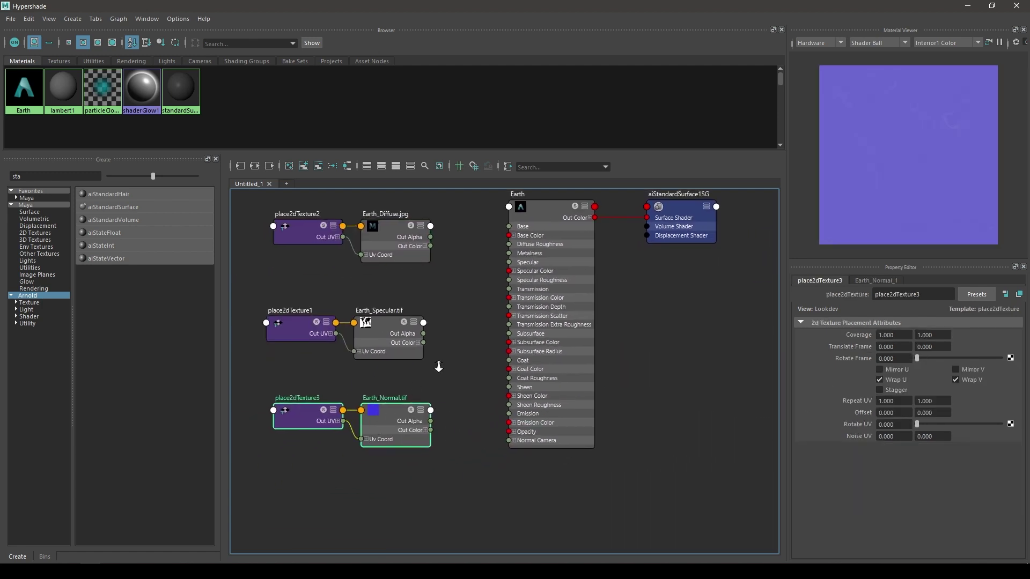
# - Connect Earth_Diffuse's Out Color to the material's Base Color and Earth_Normal's Out Color to Normal Camera
pyautogui.scroll(4, 493, 318)
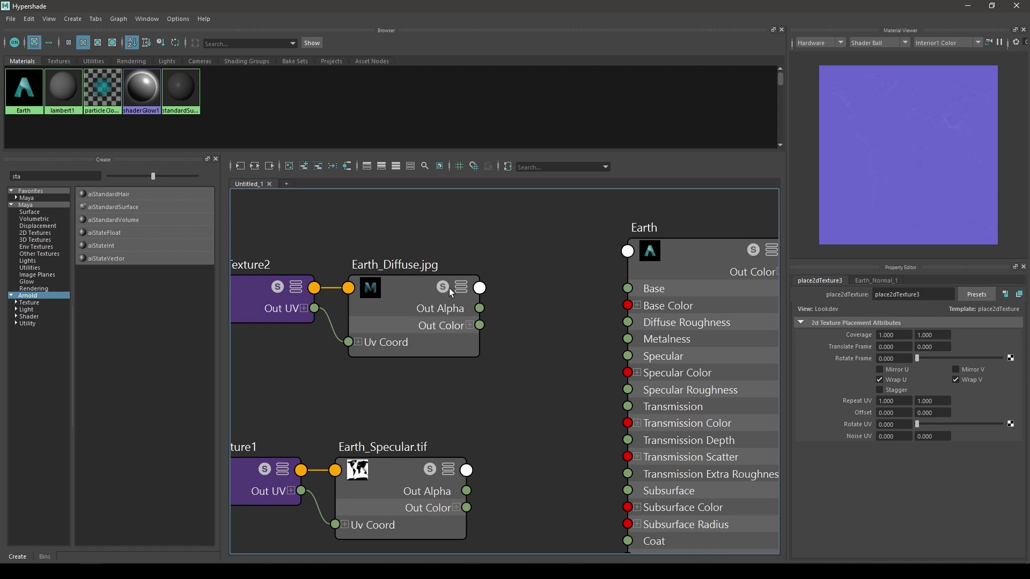
pyautogui.moveTo(479, 325); pyautogui.dragTo(635, 307)
pyautogui.moveTo(572, 413); pyautogui.dragTo(502, 86, button='middle')
pyautogui.keyDown('alt'); pyautogui.moveTo(512, 343); pyautogui.dragTo(533, 403, button='middle'); pyautogui.keyUp('alt')
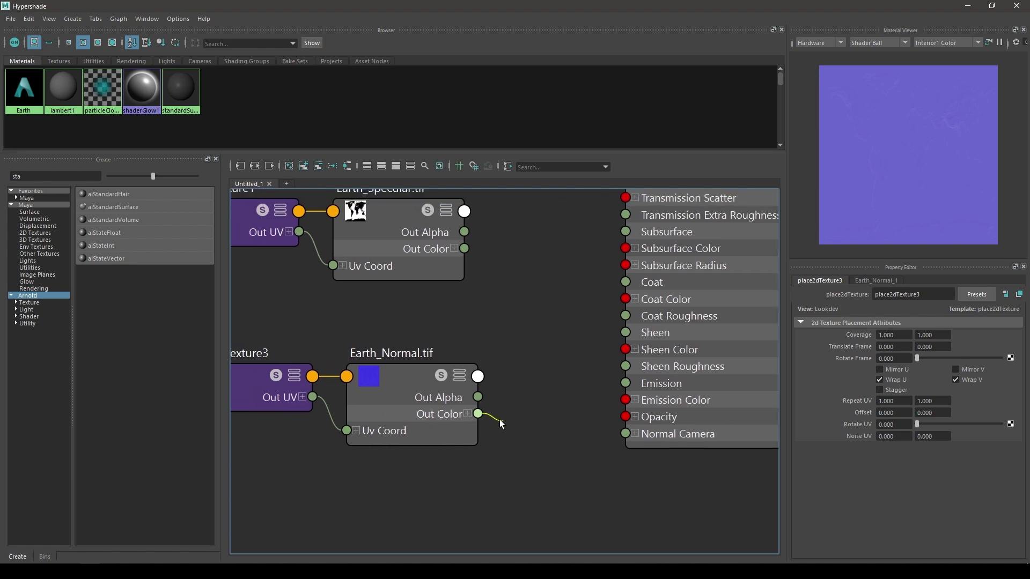
pyautogui.moveTo(581, 429); pyautogui.dragTo(626, 434)
# - Connect Earth_Specular's Out Color to the Earth material's Specular Color
pyautogui.keyDown('alt'); pyautogui.moveTo(542, 353); pyautogui.dragTo(536, 524, button='middle'); pyautogui.keyUp('alt')
pyautogui.keyDown('alt'); pyautogui.moveTo(527, 406); pyautogui.dragTo(478, 407, button='middle'); pyautogui.keyUp('alt')
pyautogui.moveTo(456, 440)
pyautogui.keyDown('alt'); pyautogui.mouseDown(button='middle')
pyautogui.moveTo(529, 452)
pyautogui.moveTo(616, 419)
pyautogui.moveTo(501, 458)
pyautogui.moveTo(441, 446)
pyautogui.mouseUp(button='middle'); pyautogui.keyUp('alt')
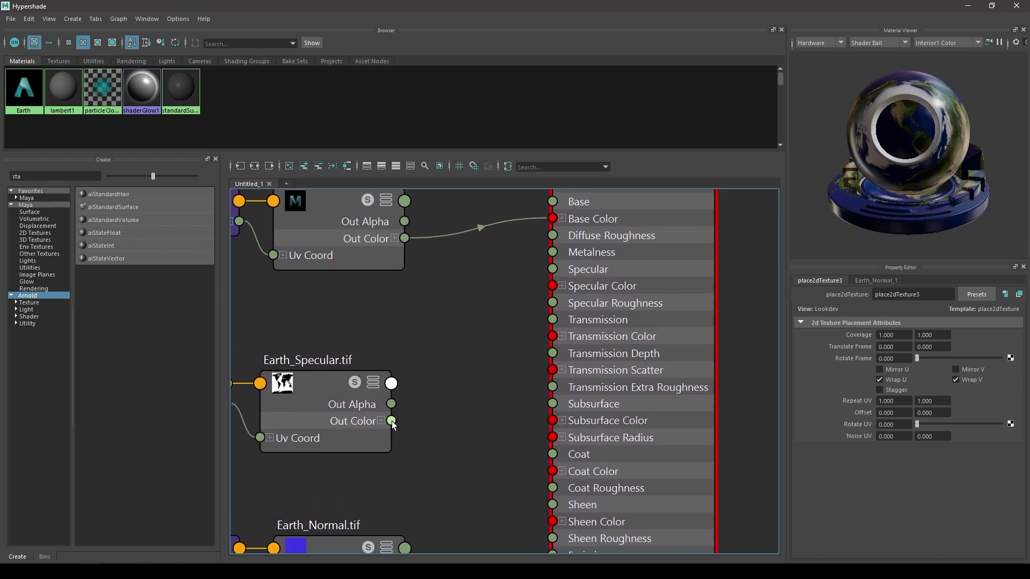
pyautogui.moveTo(392, 424); pyautogui.dragTo(557, 287)
pyautogui.keyDown('alt'); pyautogui.moveTo(476, 282); pyautogui.dragTo(394, 449, button='middle'); pyautogui.keyUp('alt')
pyautogui.scroll(-6, 520, 386)
pyautogui.keyDown('alt'); pyautogui.moveTo(520, 386); pyautogui.dragTo(594, 330, button='middle'); pyautogui.keyUp('alt')
pyautogui.moveTo(568, 265); pyautogui.dragTo(421, 260, button='middle')
pyautogui.scroll(3, 421, 260)
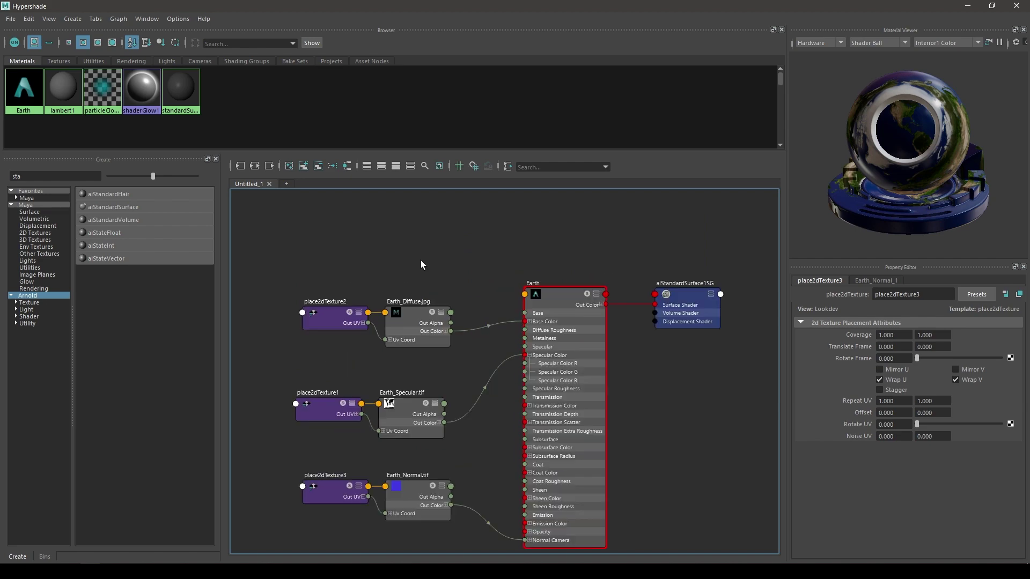
# - Close the Hypershade and assign the existing Earth material to the sphere
pyautogui.click(1016, 6)
pyautogui.click(454, 278)
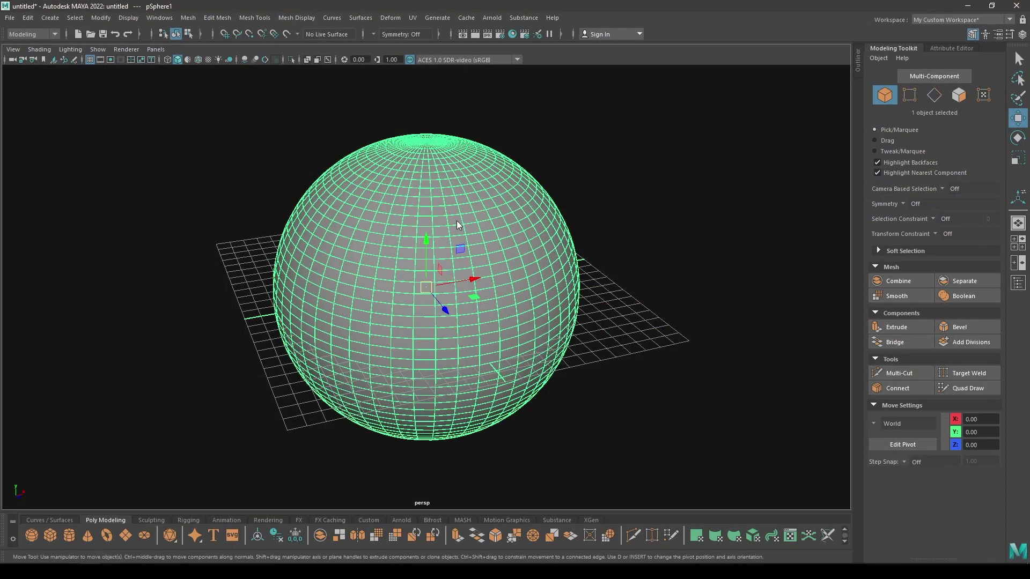
pyautogui.rightClick(456, 221)
pyautogui.moveTo(459, 518)
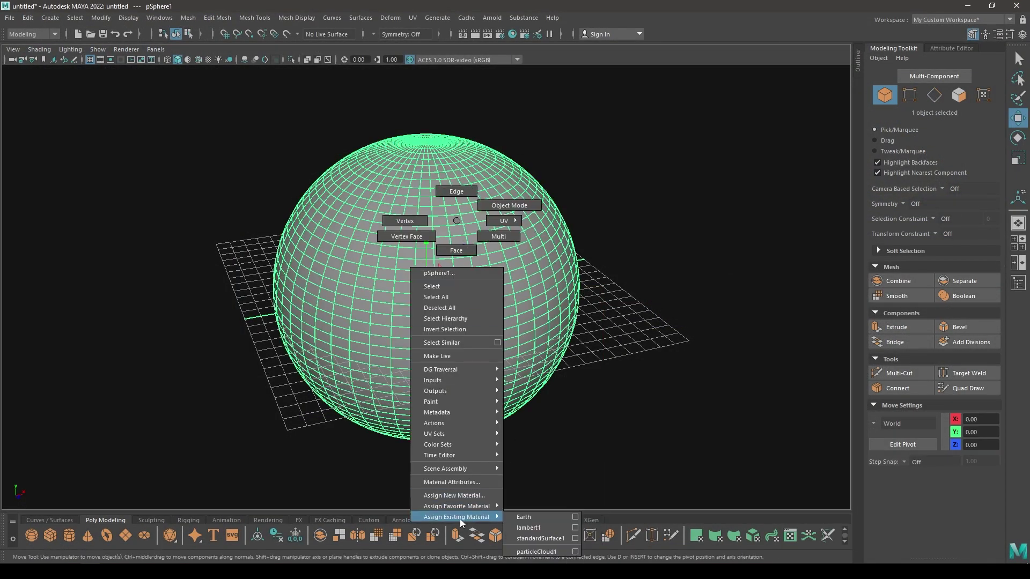
pyautogui.click(545, 516)
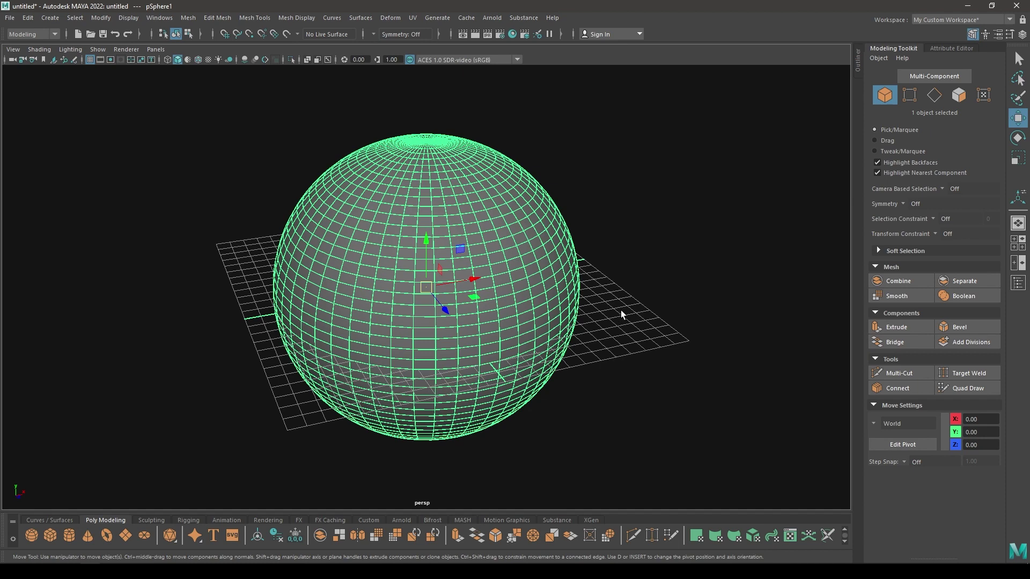
# - Turn on textured display in the viewport and inspect the Earth map on the sphere
pyautogui.press('6')
pyautogui.moveTo(634, 304)
pyautogui.keyDown('alt'); pyautogui.mouseDown()
pyautogui.moveTo(565, 336)
pyautogui.moveTo(544, 368)
pyautogui.moveTo(585, 369)
pyautogui.moveTo(540, 372)
pyautogui.moveTo(538, 428)
pyautogui.moveTo(549, 418)
pyautogui.moveTo(491, 337)
pyautogui.moveTo(478, 390)
pyautogui.moveTo(442, 331)
pyautogui.moveTo(508, 356)
pyautogui.moveTo(497, 394)
pyautogui.moveTo(513, 398)
pyautogui.moveTo(497, 375)
pyautogui.moveTo(517, 289)
pyautogui.moveTo(541, 355)
pyautogui.moveTo(524, 354)
pyautogui.mouseUp(); pyautogui.keyUp('alt')
pyautogui.keyDown('alt'); pyautogui.moveTo(524, 354); pyautogui.dragTo(527, 374, button='right'); pyautogui.keyUp('alt')
pyautogui.click(547, 314)
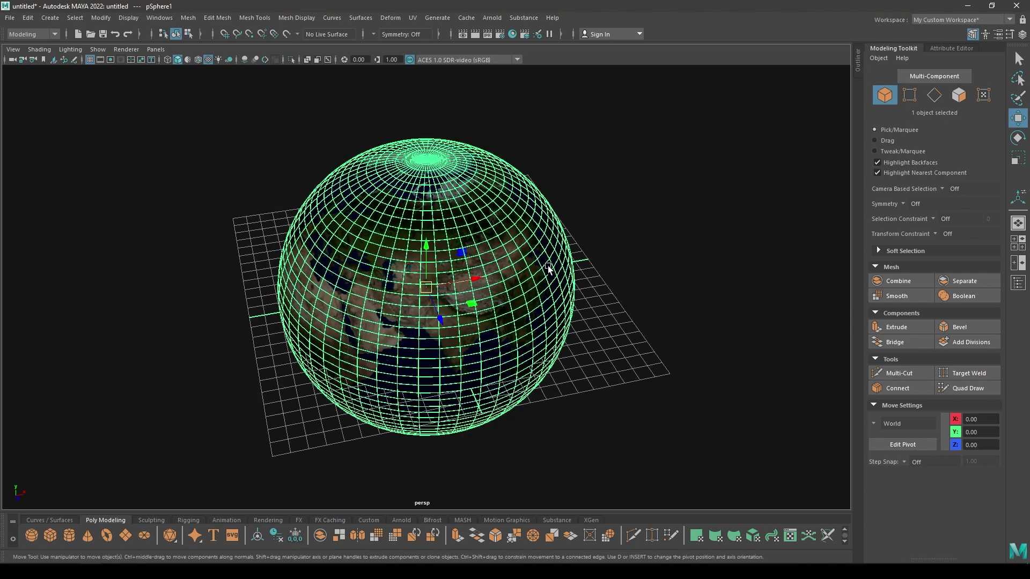
pyautogui.keyDown('alt'); pyautogui.moveTo(611, 323); pyautogui.dragTo(578, 307); pyautogui.keyUp('alt')
# - Open the Earth material's attributes, set its Specular Roughness to 0.5 and deselect the sphere
pyautogui.click(941, 49)
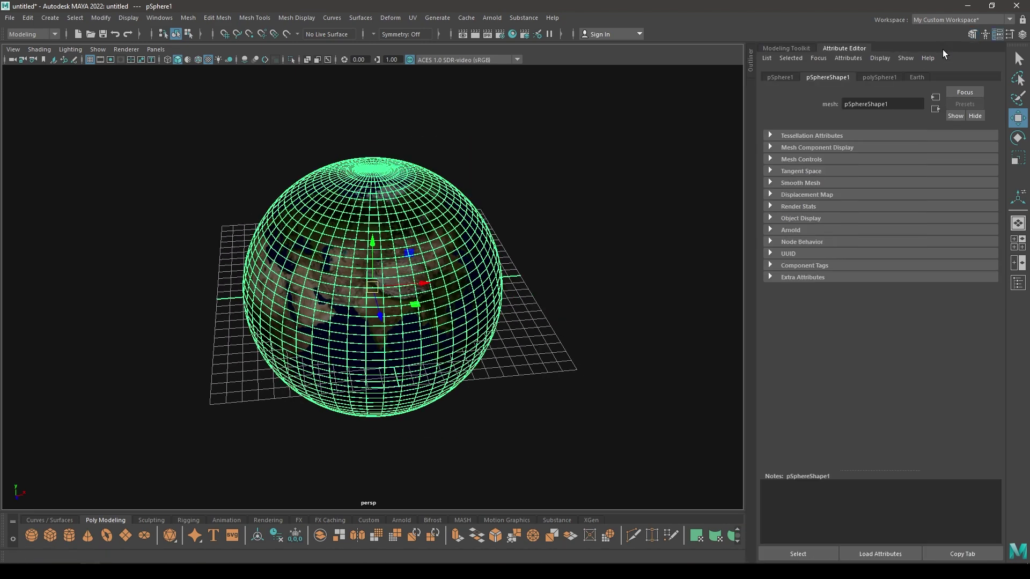
pyautogui.moveTo(449, 281); pyautogui.dragTo(477, 537, button='right')
pyautogui.keyDown('alt'); pyautogui.moveTo(510, 465); pyautogui.dragTo(701, 418, button='right'); pyautogui.keyUp('alt')
pyautogui.scroll(2, 861, 286)
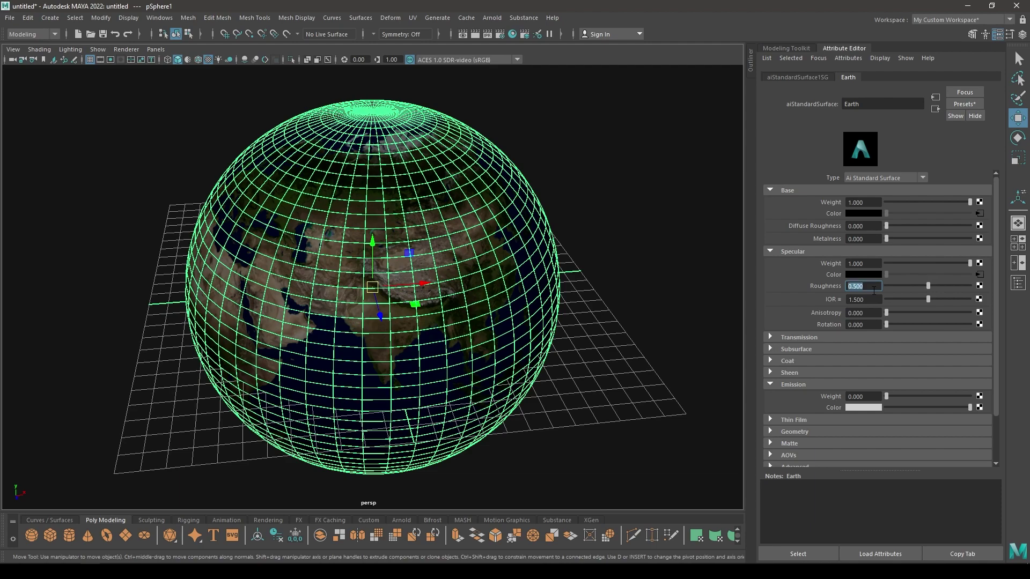
pyautogui.keyDown('alt'); pyautogui.moveTo(622, 378); pyautogui.dragTo(553, 270); pyautogui.keyUp('alt')
pyautogui.click(625, 368)
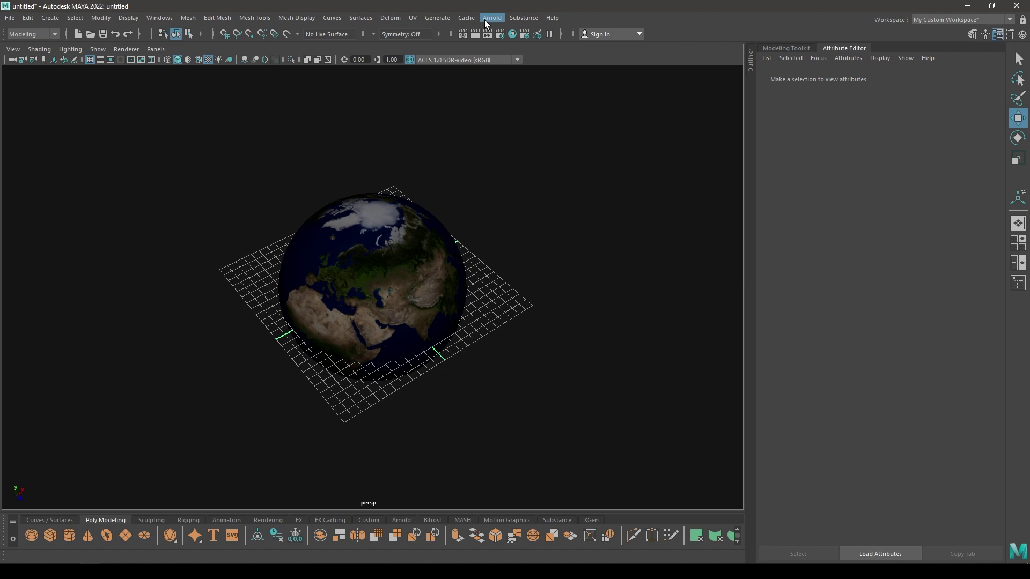
# - Create an Arnold area light and move it out beside the globe in the top view
pyautogui.click(484, 20)
pyautogui.moveTo(530, 73)
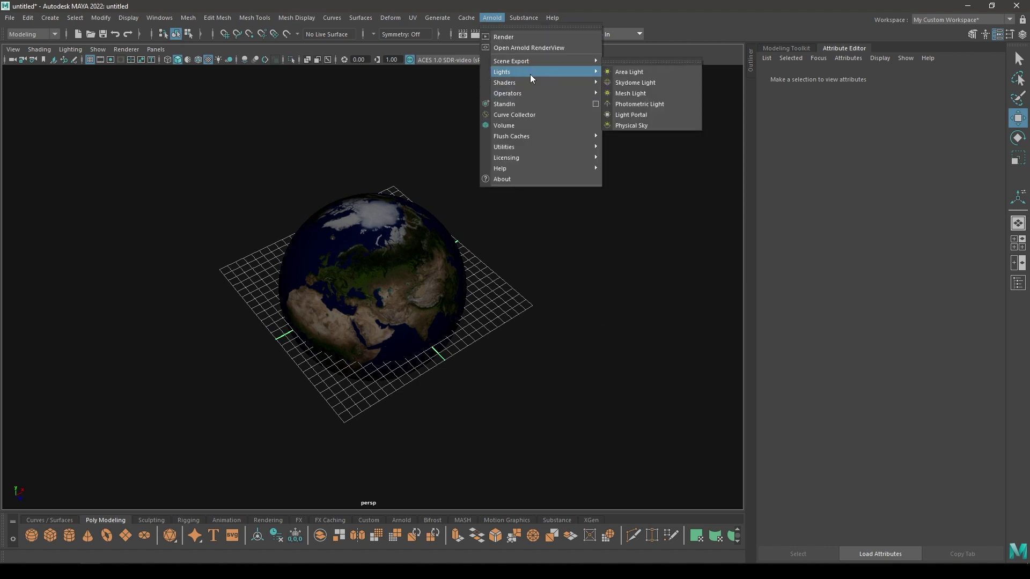
pyautogui.click(642, 72)
pyautogui.scroll(-4, 482, 214)
pyautogui.keyDown('alt'); pyautogui.moveTo(480, 214); pyautogui.dragTo(373, 229); pyautogui.keyUp('alt')
pyautogui.press('space')
pyautogui.scroll(-6, 373, 229)
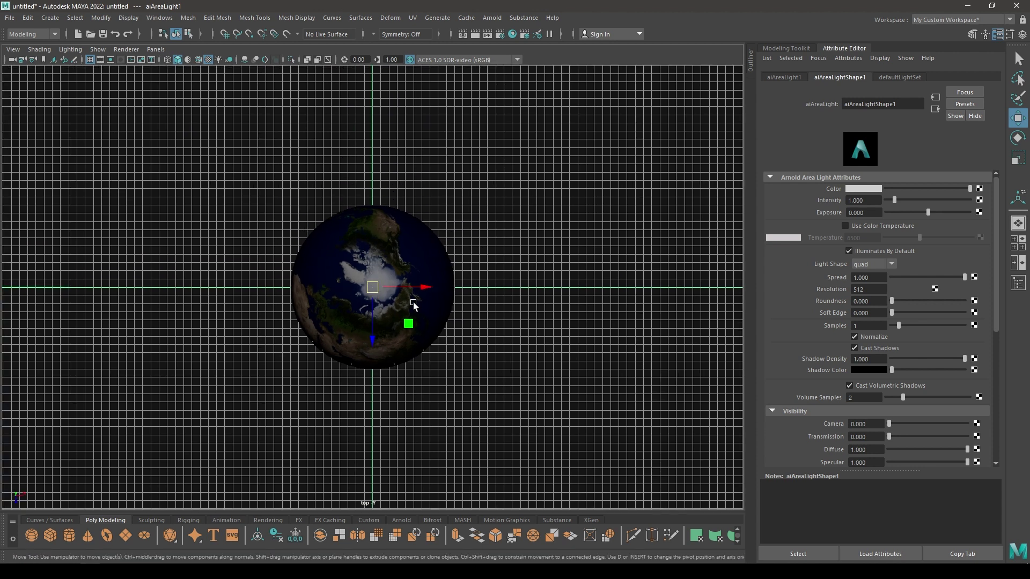
pyautogui.moveTo(421, 286); pyautogui.dragTo(295, 303)
pyautogui.moveTo(256, 336); pyautogui.dragTo(236, 305)
# - Rotate the area light to face the globe and scale it up to roughly the globe's size or larger
pyautogui.press('e')
pyautogui.press('r')
pyautogui.press('space')
pyautogui.keyDown('alt'); pyautogui.moveTo(236, 306); pyautogui.dragTo(338, 435, button='right'); pyautogui.keyUp('alt')
pyautogui.moveTo(220, 304); pyautogui.dragTo(456, 376)
pyautogui.press('w')
pyautogui.keyDown('alt'); pyautogui.moveTo(483, 370); pyautogui.dragTo(477, 317, button='right'); pyautogui.keyUp('alt')
pyautogui.keyDown('alt'); pyautogui.moveTo(478, 317); pyautogui.dragTo(527, 356); pyautogui.keyUp('alt')
# - Move the area light farther from the globe in the top view and adjust its rotation in perspective
pyautogui.press('space')
pyautogui.moveTo(476, 266); pyautogui.dragTo(475, 236)
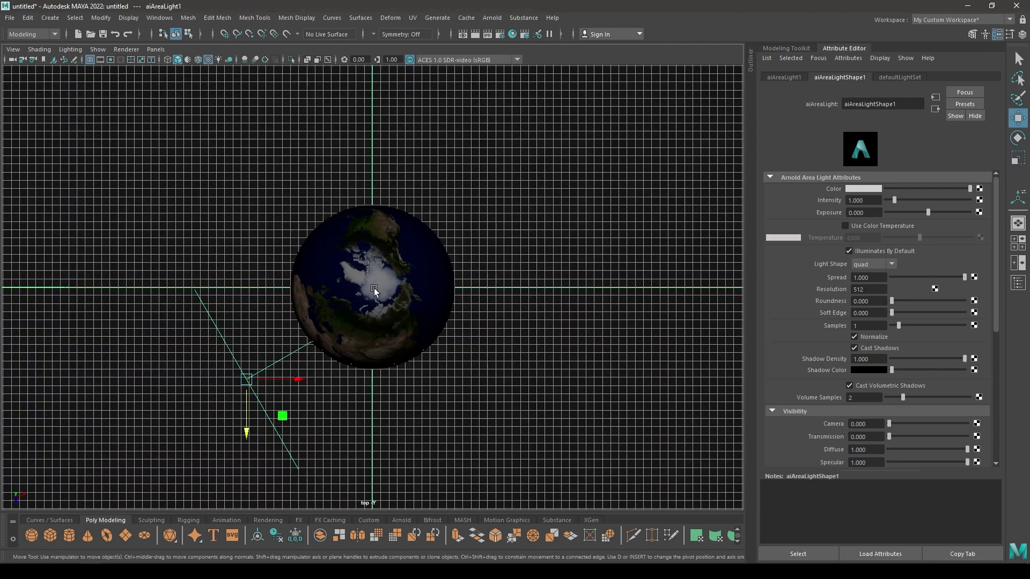
pyautogui.moveTo(220, 404); pyautogui.dragTo(142, 446)
pyautogui.keyDown('alt'); pyautogui.moveTo(317, 375); pyautogui.dragTo(357, 250, button='middle'); pyautogui.keyUp('alt')
pyautogui.press('e')
pyautogui.press('space')
pyautogui.moveTo(209, 316); pyautogui.dragTo(301, 342)
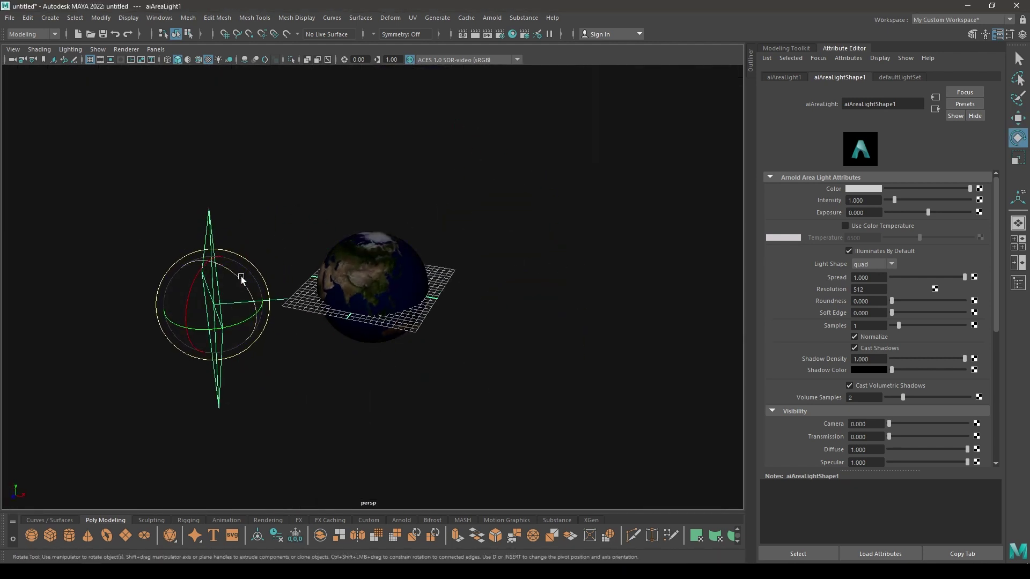
# - Raise the area light above the globe's level, aimed down at the globe
pyautogui.keyDown('alt'); pyautogui.moveTo(241, 279); pyautogui.dragTo(205, 306); pyautogui.keyUp('alt')
pyautogui.press('e')
pyautogui.press('w')
pyautogui.keyDown('alt'); pyautogui.moveTo(240, 276); pyautogui.dragTo(272, 275); pyautogui.keyUp('alt')
pyautogui.press('w')
pyautogui.keyDown('alt'); pyautogui.moveTo(311, 380); pyautogui.dragTo(225, 378); pyautogui.keyUp('alt')
pyautogui.moveTo(182, 326); pyautogui.dragTo(228, 327)
pyautogui.moveTo(274, 284); pyautogui.dragTo(285, 242)
# - Frame the globe closely in the perspective view and render the scene with Arnold
pyautogui.keyDown('alt'); pyautogui.moveTo(315, 292); pyautogui.dragTo(439, 281); pyautogui.keyUp('alt')
pyautogui.press('space')
pyautogui.keyDown('alt'); pyautogui.moveTo(439, 282); pyautogui.dragTo(526, 446, button='right'); pyautogui.keyUp('alt')
pyautogui.keyDown('alt'); pyautogui.moveTo(490, 366); pyautogui.dragTo(508, 412, button='right'); pyautogui.keyUp('alt')
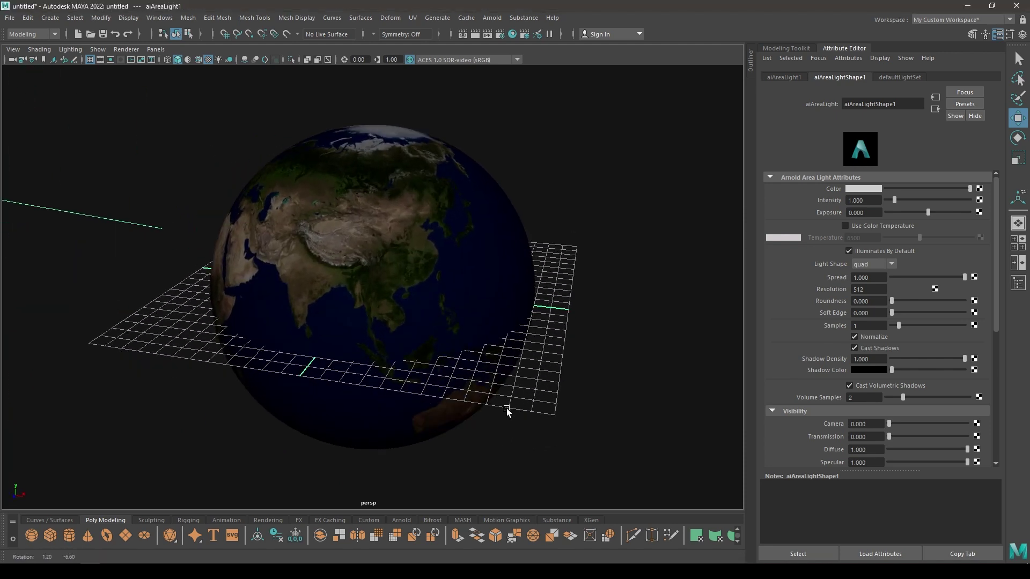
pyautogui.click(492, 18)
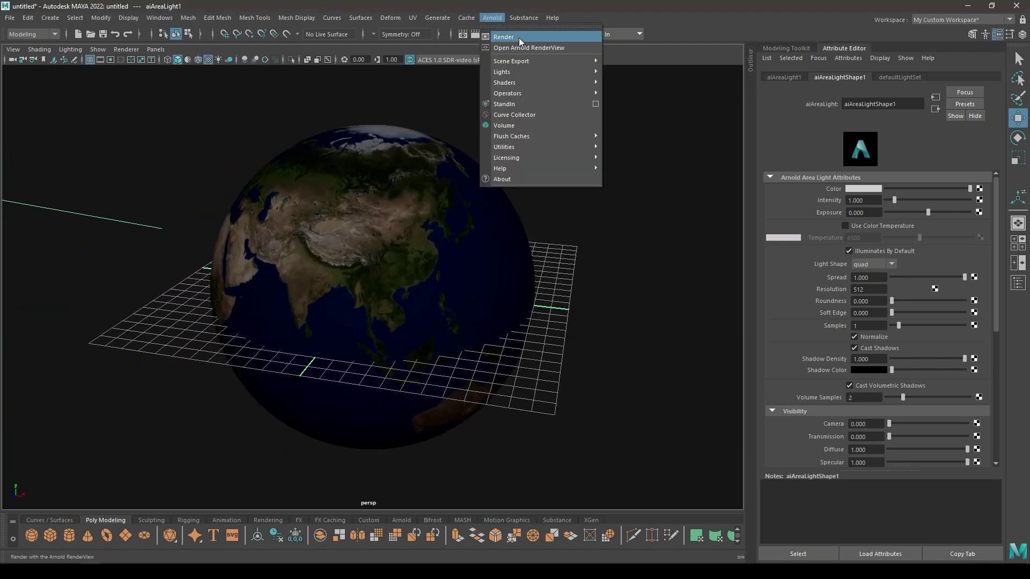
pyautogui.click(519, 38)
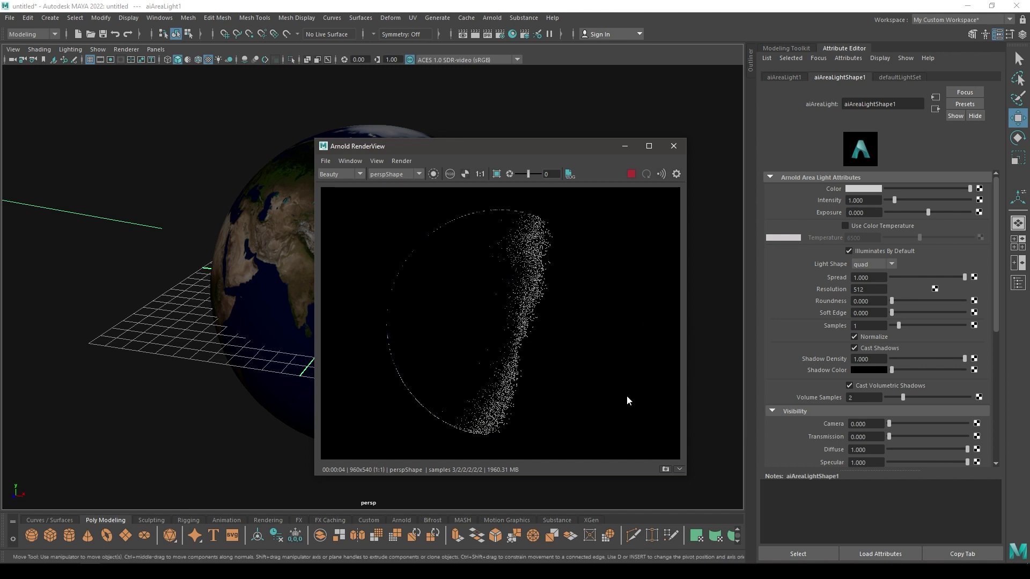
# - Turn off Normalize on the area light and set its Exposure to 4 after trying 2 and 5
pyautogui.click(868, 337)
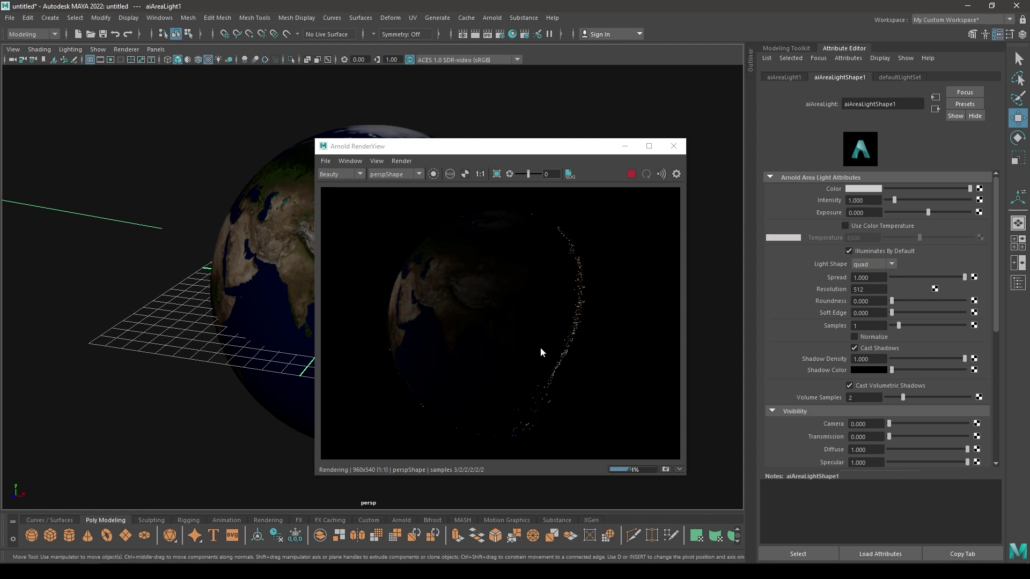
pyautogui.click(876, 213)
pyautogui.write('2')
pyautogui.press('Return')
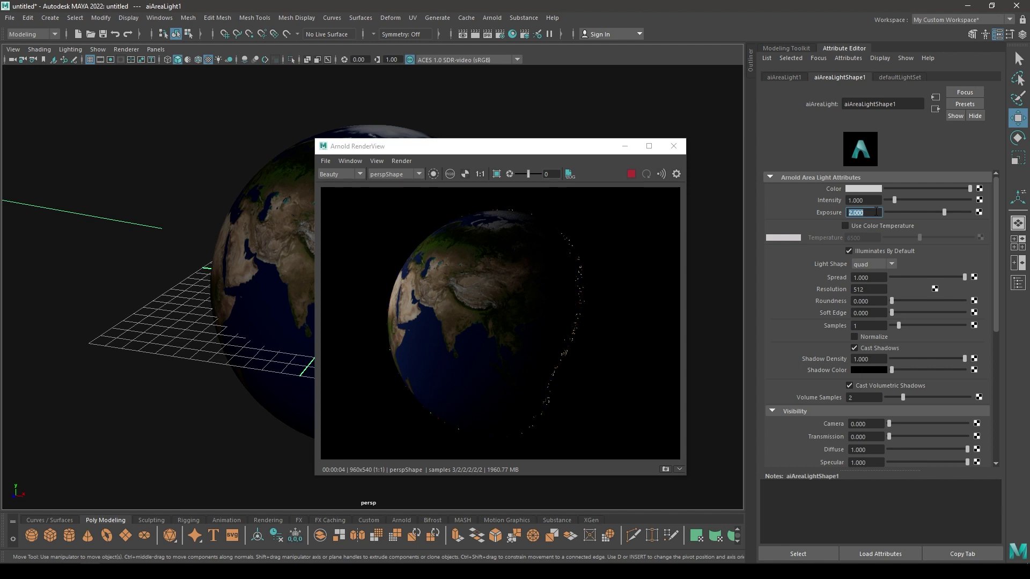
pyautogui.write('5')
pyautogui.press('Return')
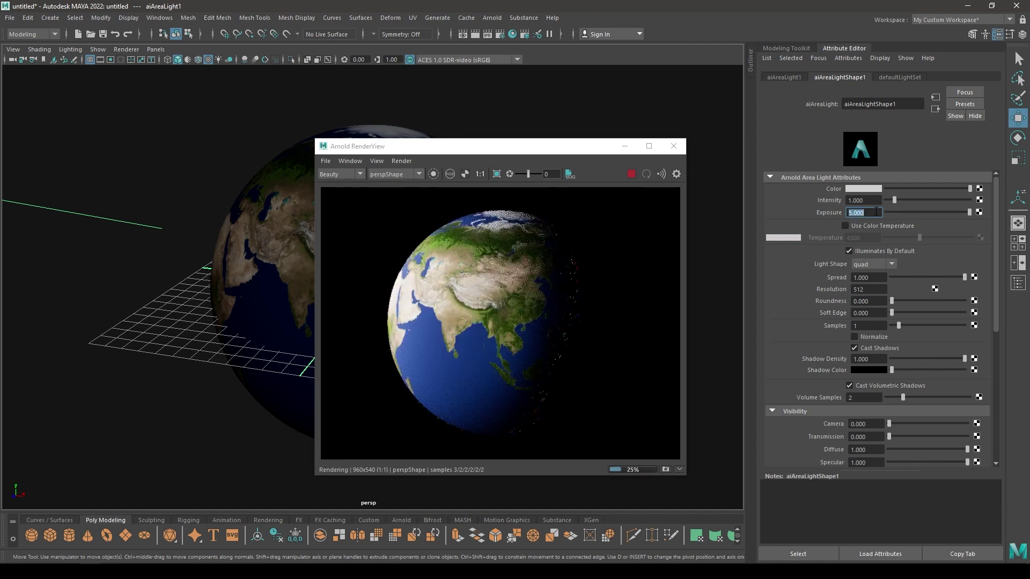
pyautogui.write('4')
pyautogui.press('Return')
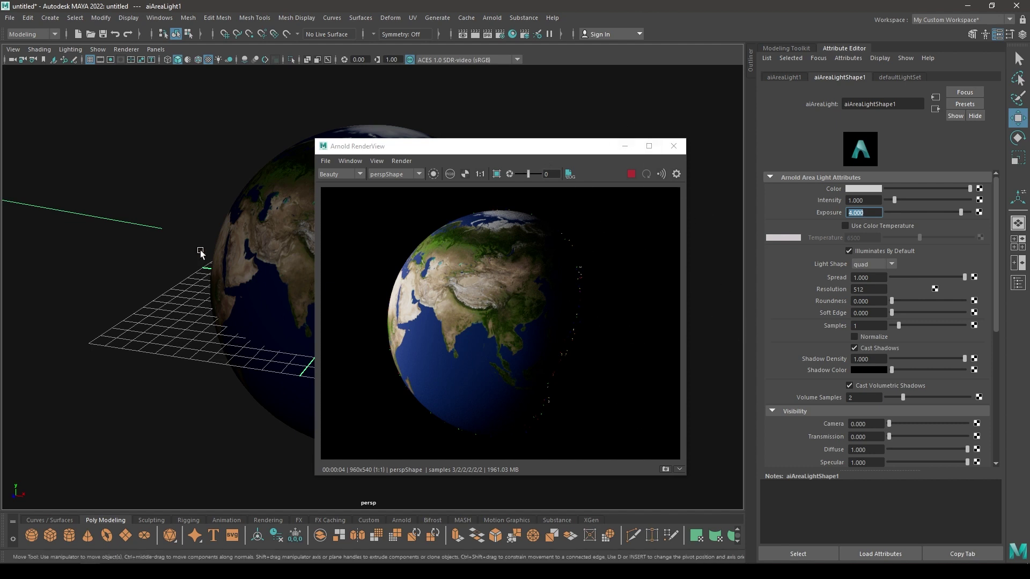
# - Frame the globe slightly closer in the live render and stop the render
pyautogui.scroll(5, 226, 348)
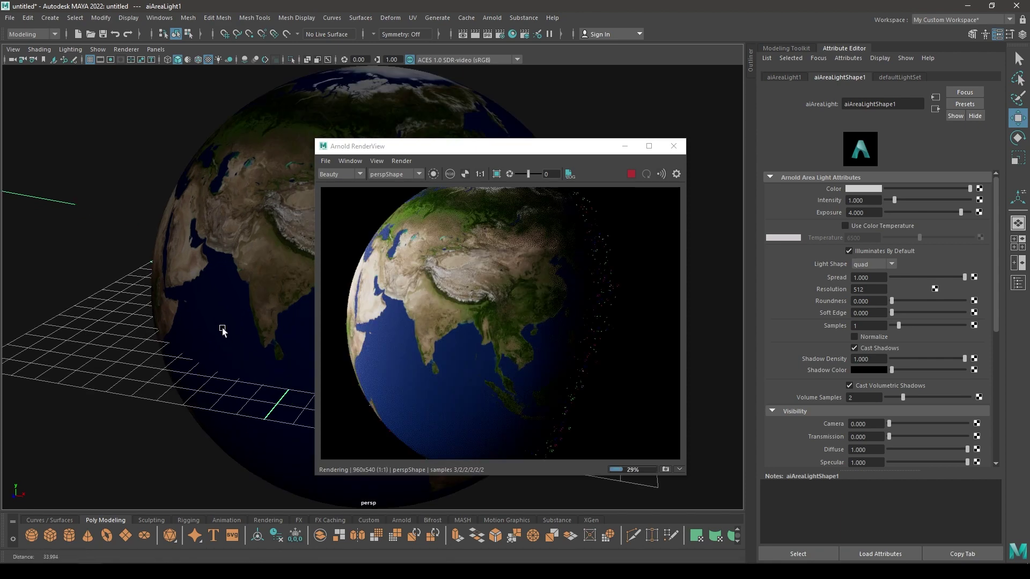
pyautogui.scroll(-3, 222, 328)
pyautogui.scroll(-1, 221, 321)
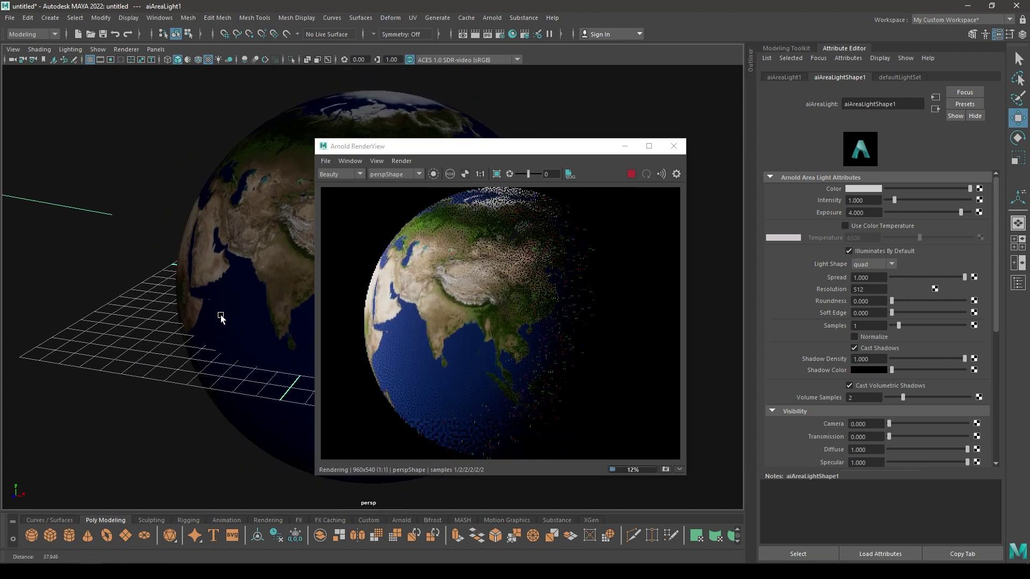
pyautogui.scroll(-1, 220, 311)
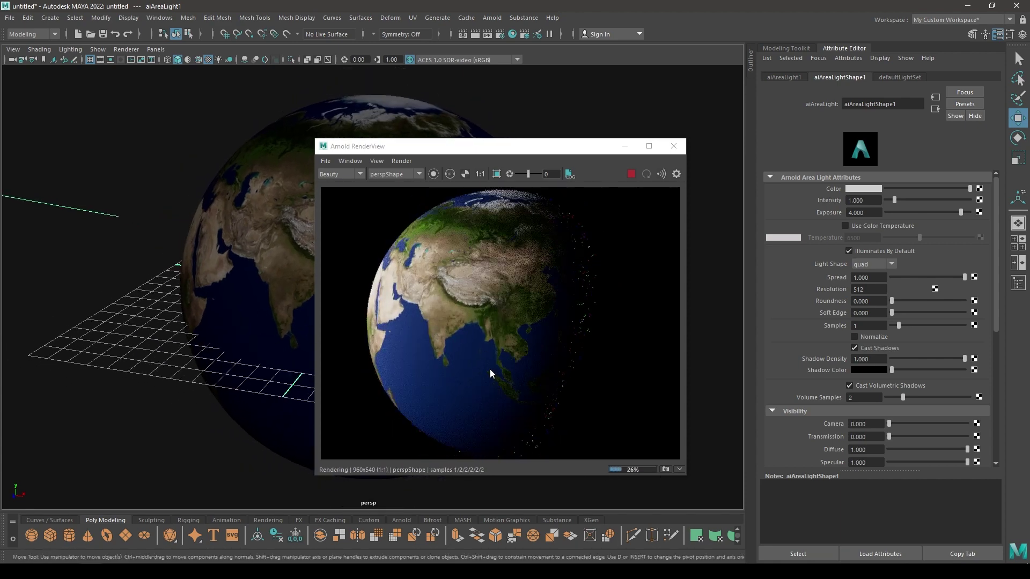
pyautogui.click(631, 175)
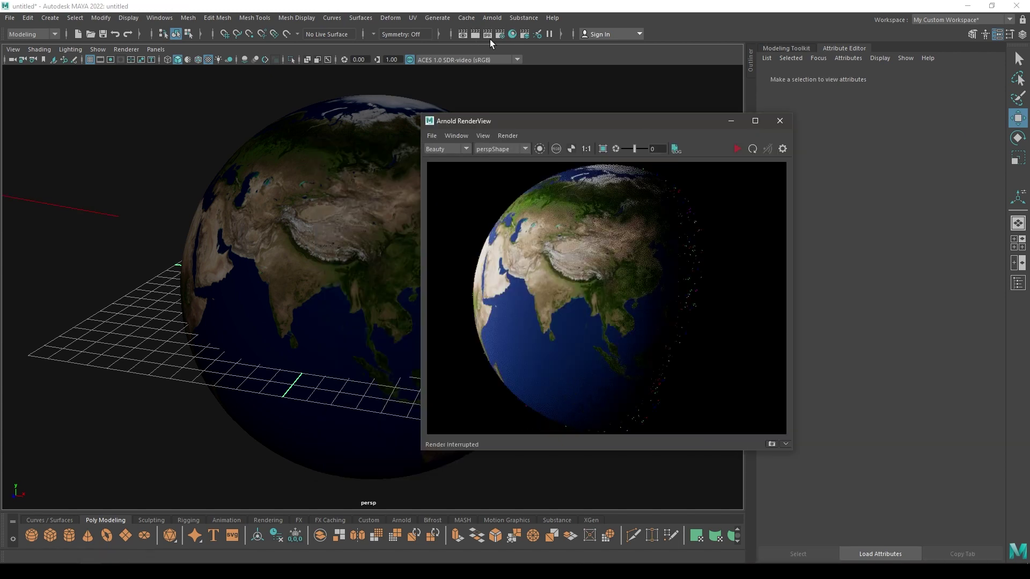
# - Add an aiFog atmosphere to the Arnold render settings' environment and preview the globe with it in a short render
pyautogui.click(501, 36)
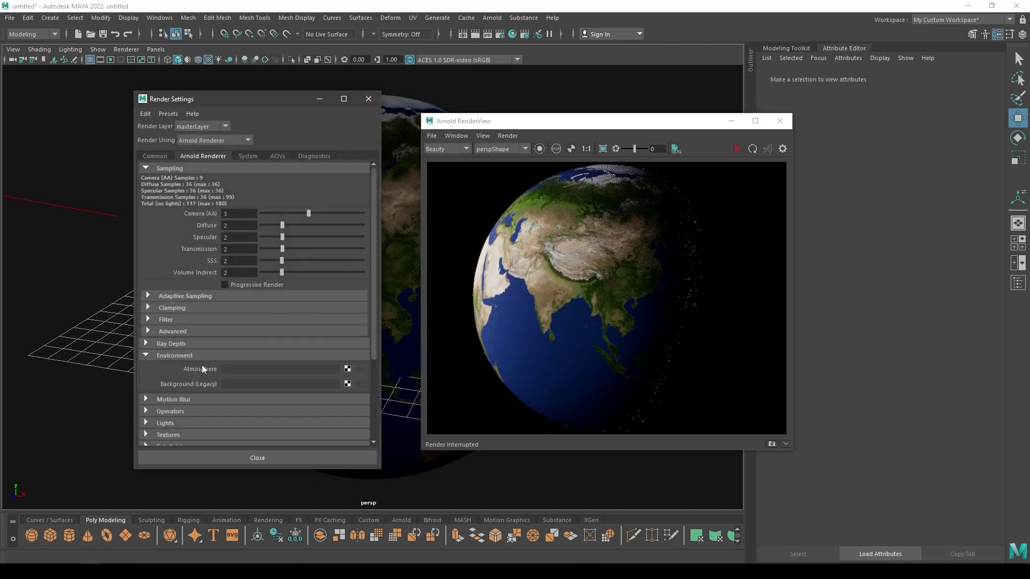
pyautogui.click(347, 370)
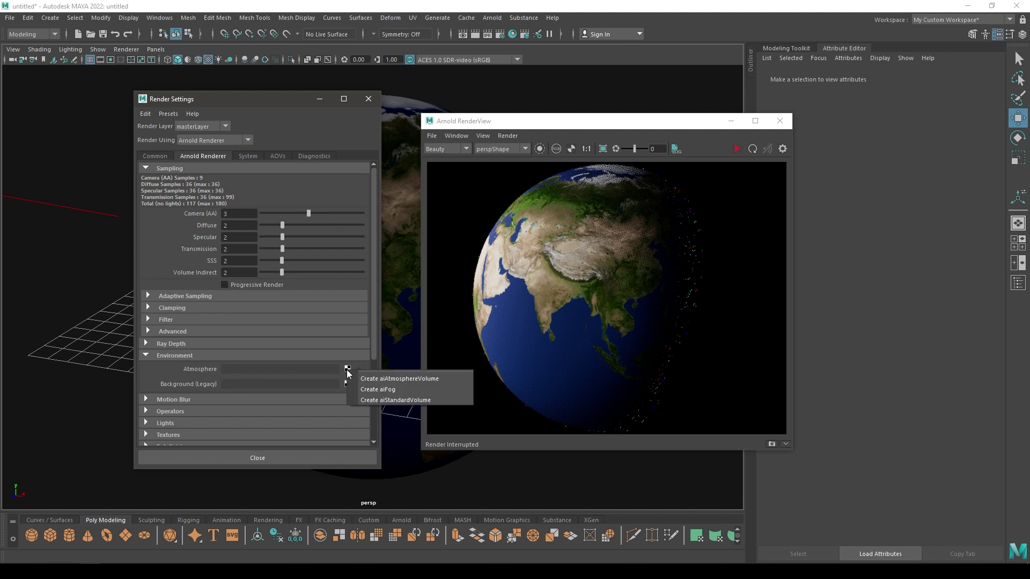
pyautogui.click(393, 393)
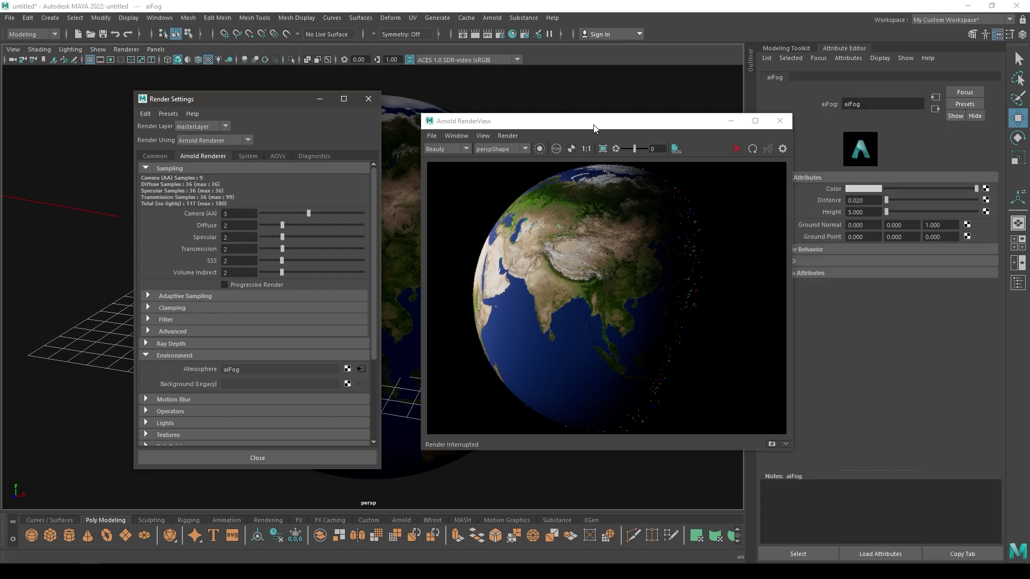
pyautogui.moveTo(593, 125); pyautogui.dragTo(399, 107)
pyautogui.click(542, 131)
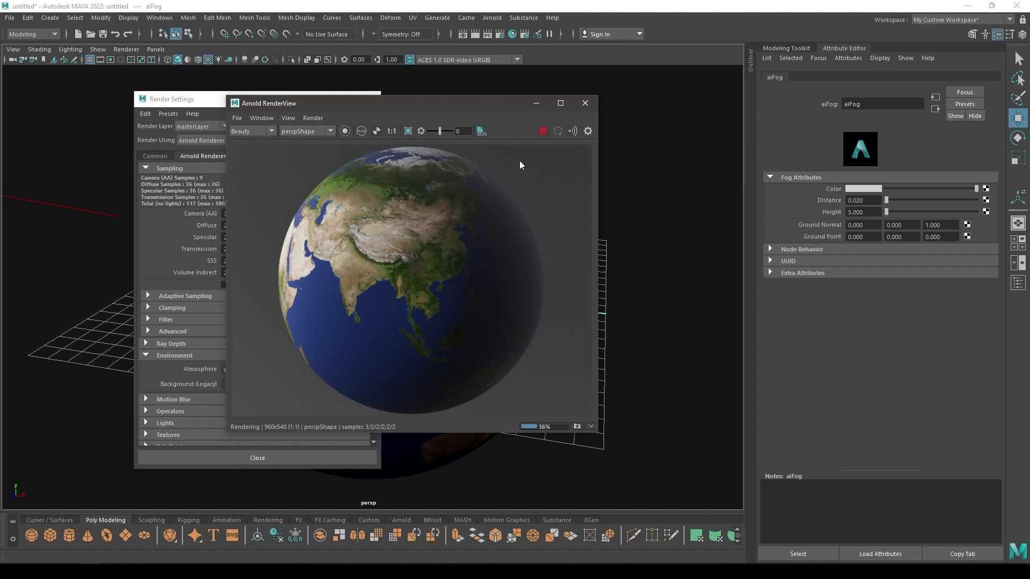
pyautogui.click(542, 132)
# - Tint the fog colour light blue, preview it in the live render and reduce its saturation to about 0.18
pyautogui.click(852, 188)
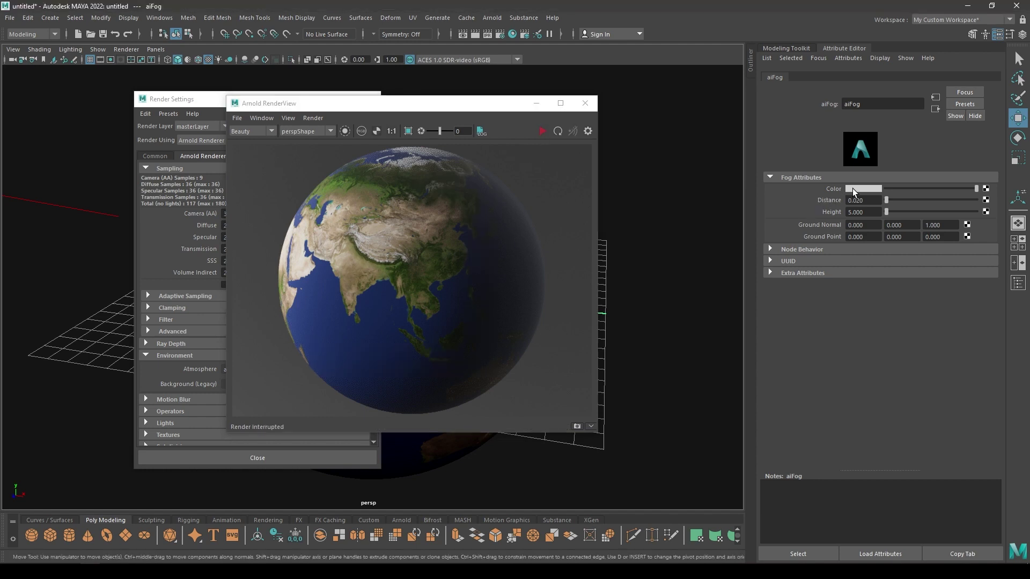
pyautogui.moveTo(933, 198); pyautogui.dragTo(935, 214)
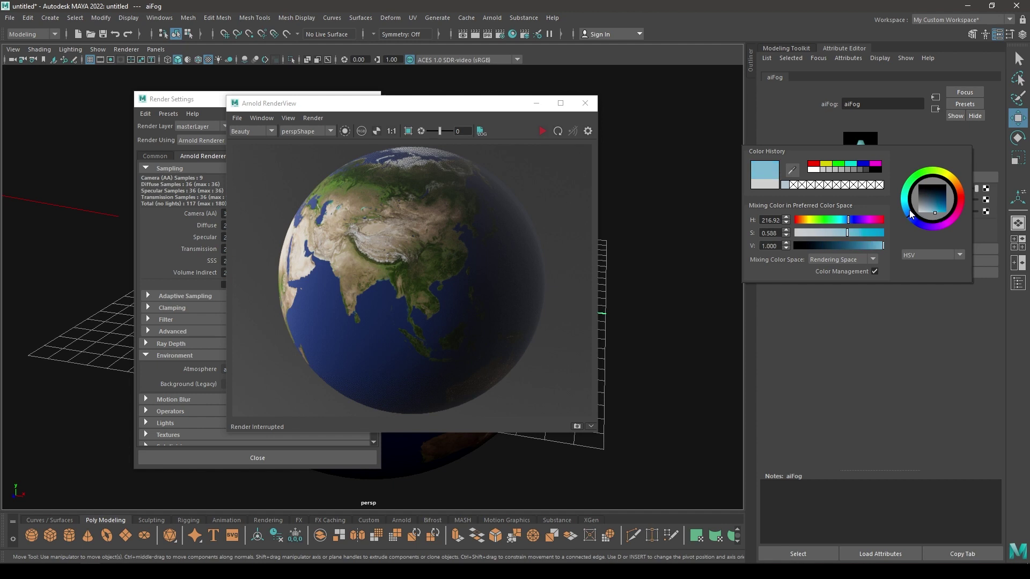
pyautogui.click(909, 213)
pyautogui.click(543, 131)
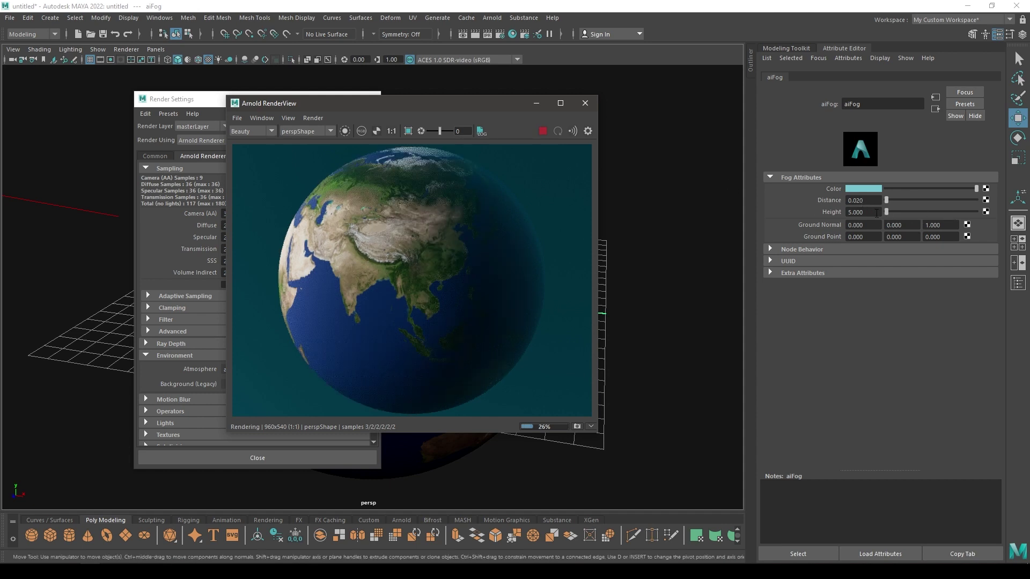
pyautogui.click(872, 188)
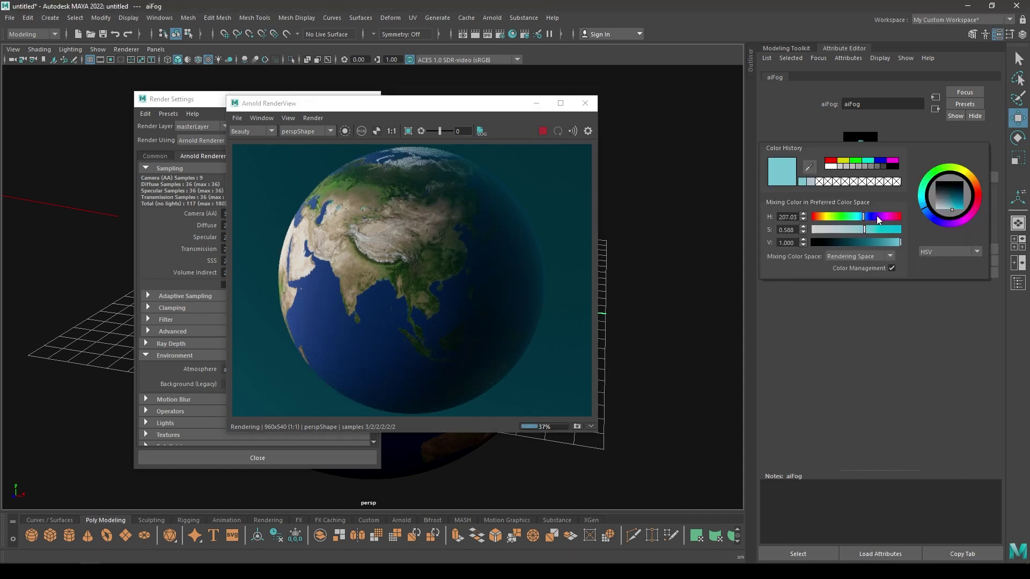
pyautogui.moveTo(861, 224); pyautogui.dragTo(826, 234)
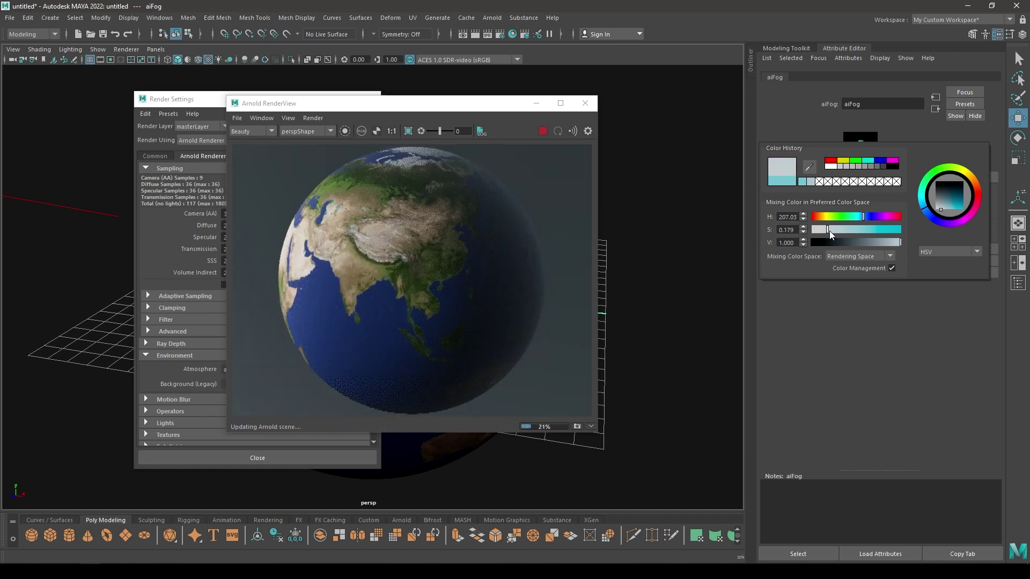
pyautogui.moveTo(493, 103); pyautogui.dragTo(501, 103)
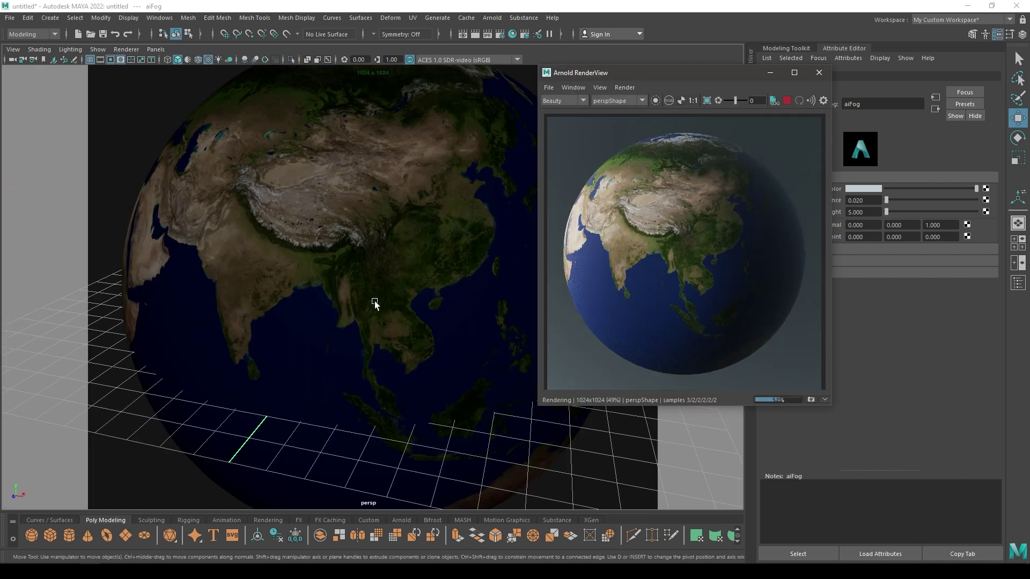
# - Stop the render, clear the Arnold RenderView away from the viewport and show the whole scene
pyautogui.click(784, 104)
pyautogui.moveTo(718, 69); pyautogui.dragTo(994, 95)
pyautogui.keyDown('alt'); pyautogui.moveTo(515, 107); pyautogui.dragTo(384, 61, button='right'); pyautogui.keyUp('alt')
pyautogui.scroll(-3, 423, 226)
# - Scale down the Earth globe and duplicate it, with the two spheres standing side by side along X
pyautogui.click(421, 281)
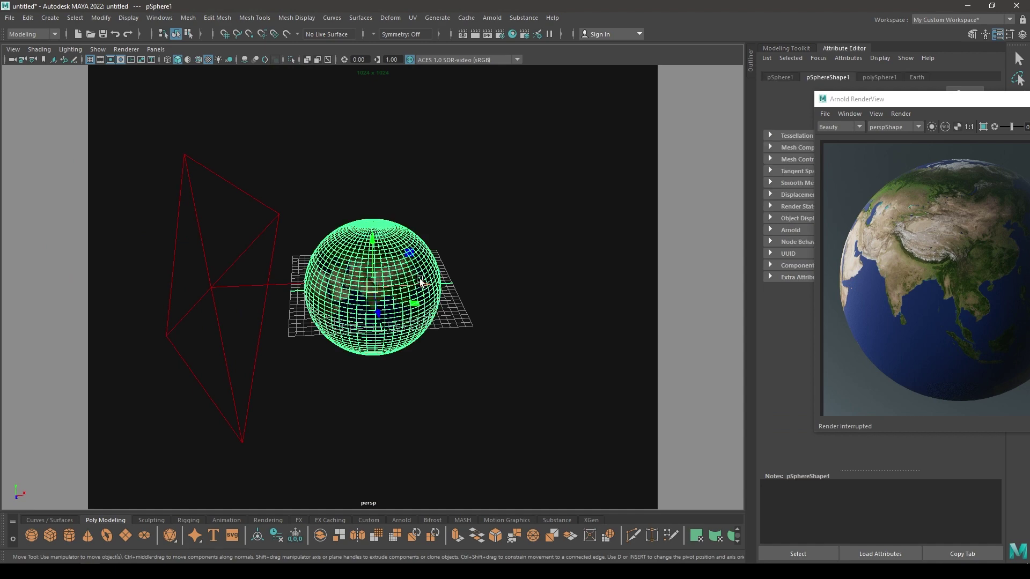
pyautogui.keyDown('alt'); pyautogui.moveTo(421, 281); pyautogui.dragTo(306, 331); pyautogui.keyUp('alt')
pyautogui.press('r')
pyautogui.press('w')
pyautogui.moveTo(426, 287)
pyautogui.mouseDown()
pyautogui.moveTo(378, 288)
pyautogui.moveTo(443, 286)
pyautogui.mouseUp()
pyautogui.hotkey('ctrl', 'd')
pyautogui.keyDown('alt'); pyautogui.moveTo(423, 271); pyautogui.dragTo(427, 373, button='right'); pyautogui.keyUp('alt')
pyautogui.keyDown('alt'); pyautogui.moveTo(426, 373); pyautogui.dragTo(423, 347); pyautogui.keyUp('alt')
pyautogui.keyDown('alt'); pyautogui.moveTo(424, 347); pyautogui.dragTo(464, 456, button='right'); pyautogui.keyUp('alt')
pyautogui.keyDown('alt'); pyautogui.moveTo(465, 429); pyautogui.dragTo(467, 445); pyautogui.keyUp('alt')
pyautogui.scroll(5, 418, 333)
# - Assign a new aiStandardSurface material to the duplicated sphere
pyautogui.rightClick(421, 288)
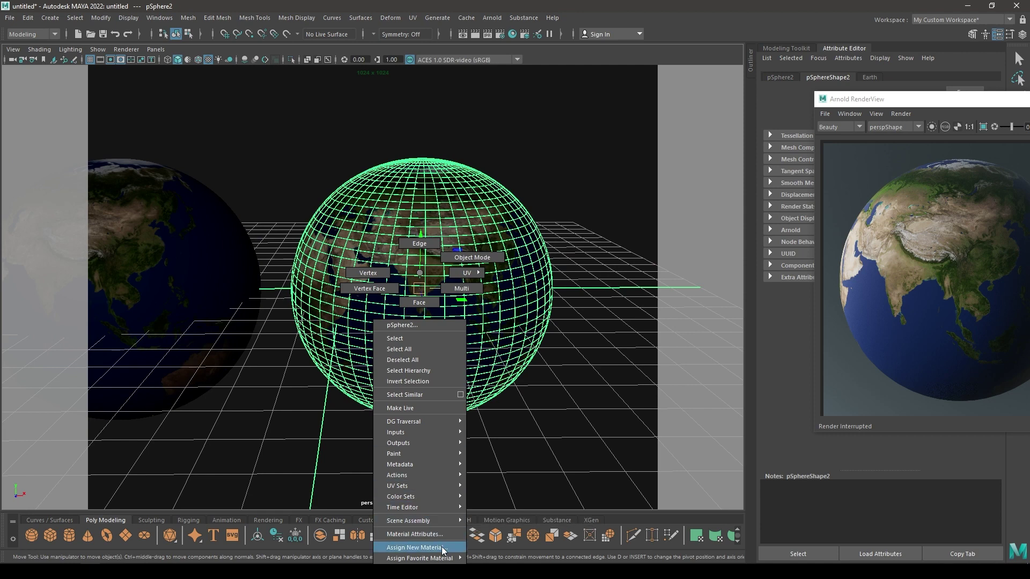
pyautogui.click(416, 547)
pyautogui.click(372, 276)
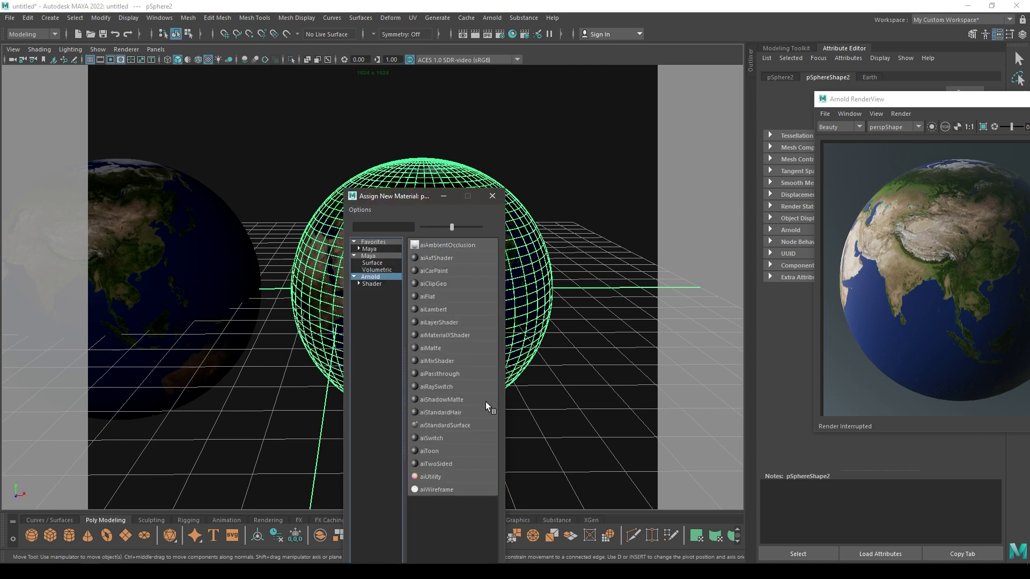
pyautogui.click(454, 426)
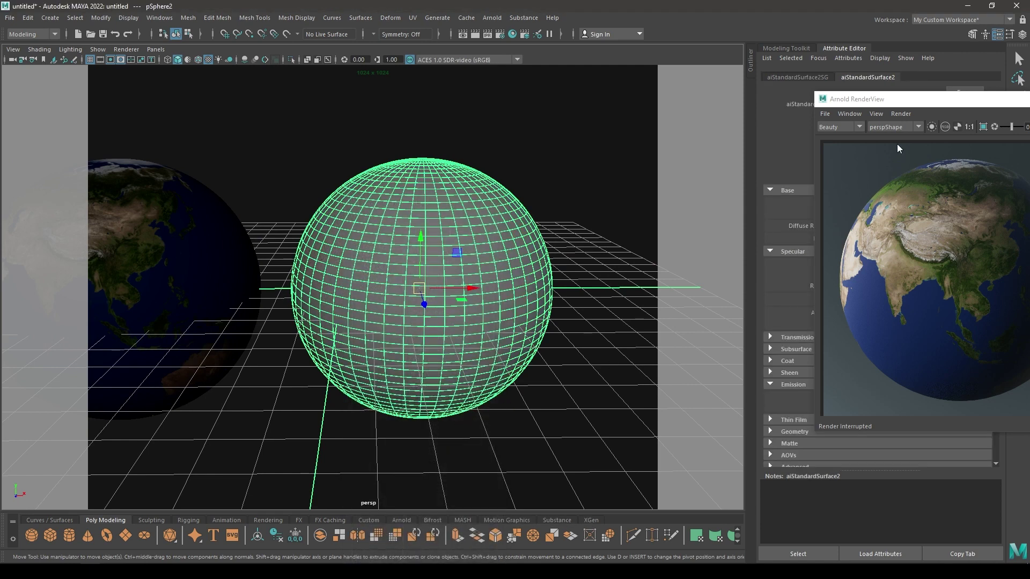
# - Graph the duplicate sphere's new material in Hypershade and rename it Mars
pyautogui.moveTo(891, 99); pyautogui.dragTo(308, 83)
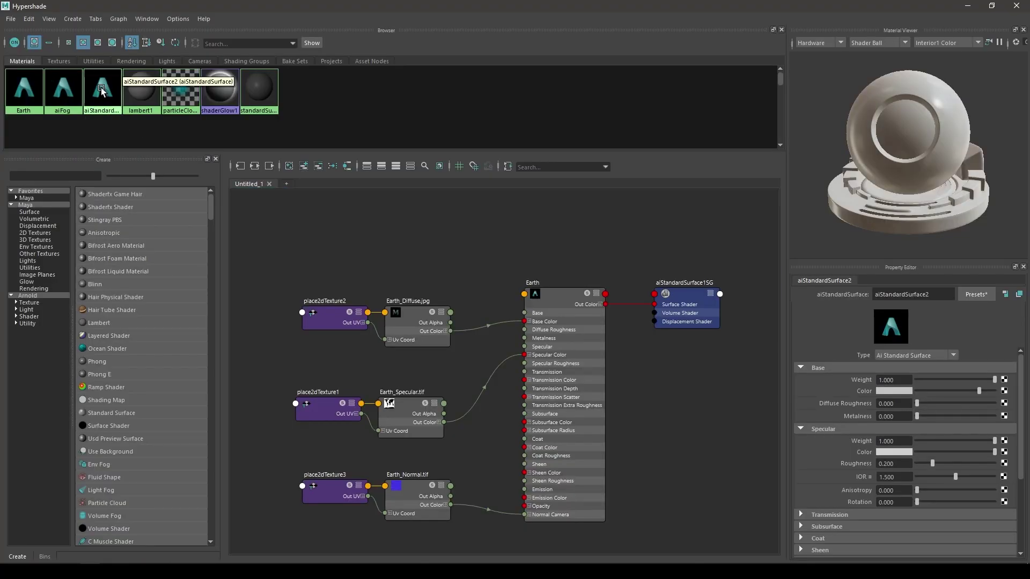
pyautogui.rightClick(109, 90)
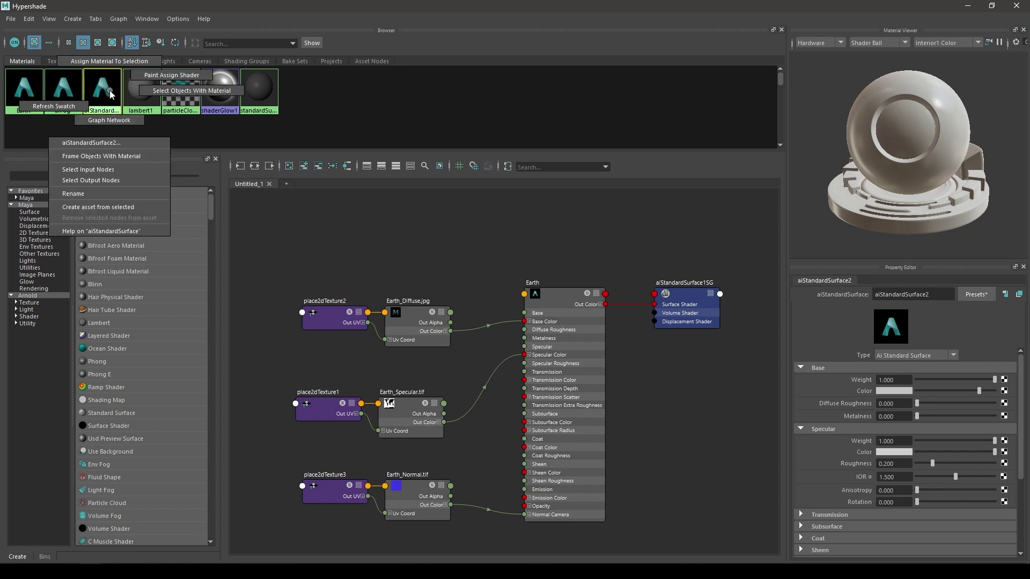
pyautogui.click(86, 122)
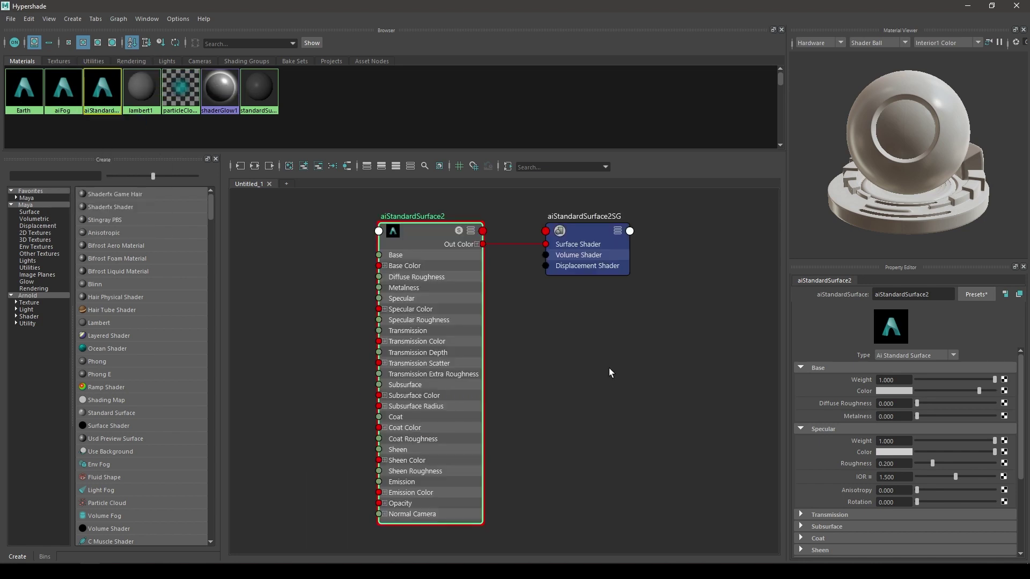
pyautogui.doubleClick(414, 216)
pyautogui.write('Mar')
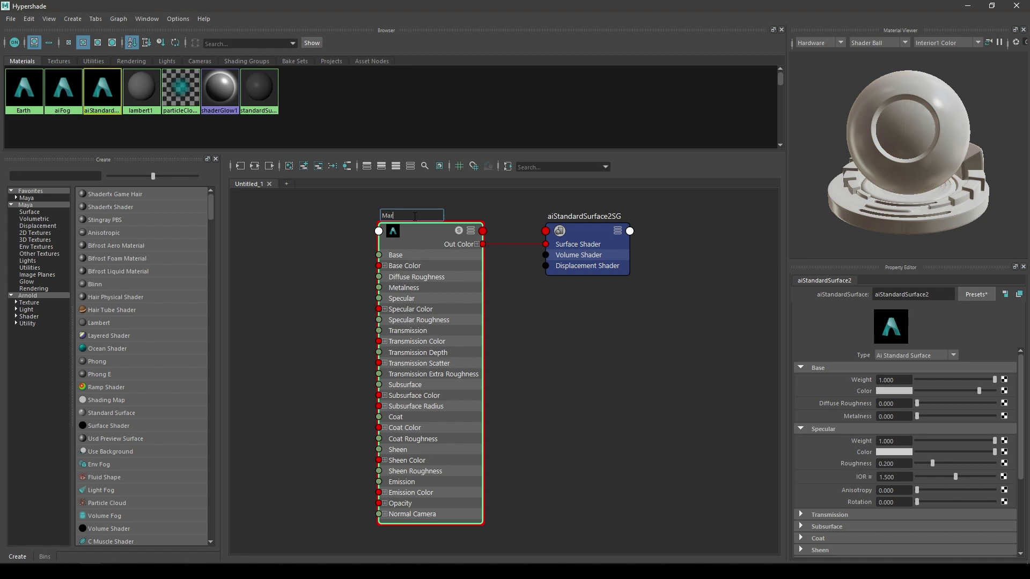
pyautogui.write('s')
pyautogui.press('Return')
# - Import the Mars.jpg and Mars_Normal.png textures into the Hypershade graph and arrange their nodes beside the Mars material
pyautogui.keyDown('alt'); pyautogui.moveTo(556, 310); pyautogui.dragTo(668, 315, button='middle'); pyautogui.keyUp('alt')
pyautogui.click(110, 571)
pyautogui.click(439, 248)
pyautogui.moveTo(701, 176); pyautogui.dragTo(386, 357)
pyautogui.click(536, 375)
pyautogui.keyDown('shift'); pyautogui.click(424, 373); pyautogui.keyUp('shift')
pyautogui.moveTo(505, 387); pyautogui.dragTo(392, 479)
pyautogui.moveTo(670, 327); pyautogui.dragTo(748, 407)
pyautogui.moveTo(737, 368); pyautogui.dragTo(384, 230)
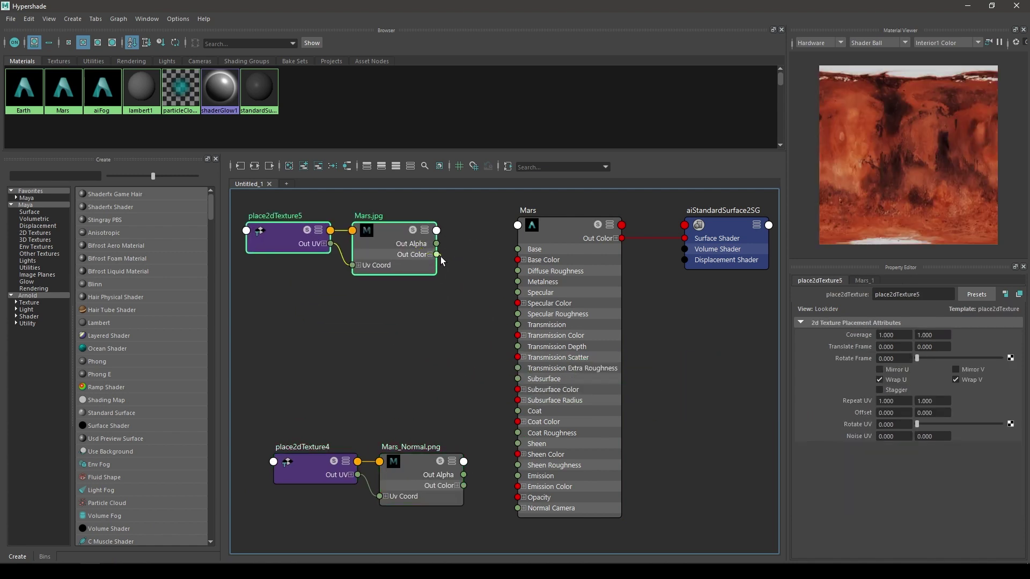
# - Connect Mars.jpg's Out Color to the Mars material's Base Color and Mars_Normal.png's Out Color to its Normal Camera
pyautogui.moveTo(452, 284); pyautogui.dragTo(518, 260)
pyautogui.moveTo(465, 486); pyautogui.dragTo(518, 508)
pyautogui.keyDown('alt'); pyautogui.moveTo(354, 355); pyautogui.dragTo(376, 360, button='middle'); pyautogui.keyUp('alt')
# - Set the Mars material's specular Weight to 0.1 and its specular Roughness to 0.7
pyautogui.click(604, 245)
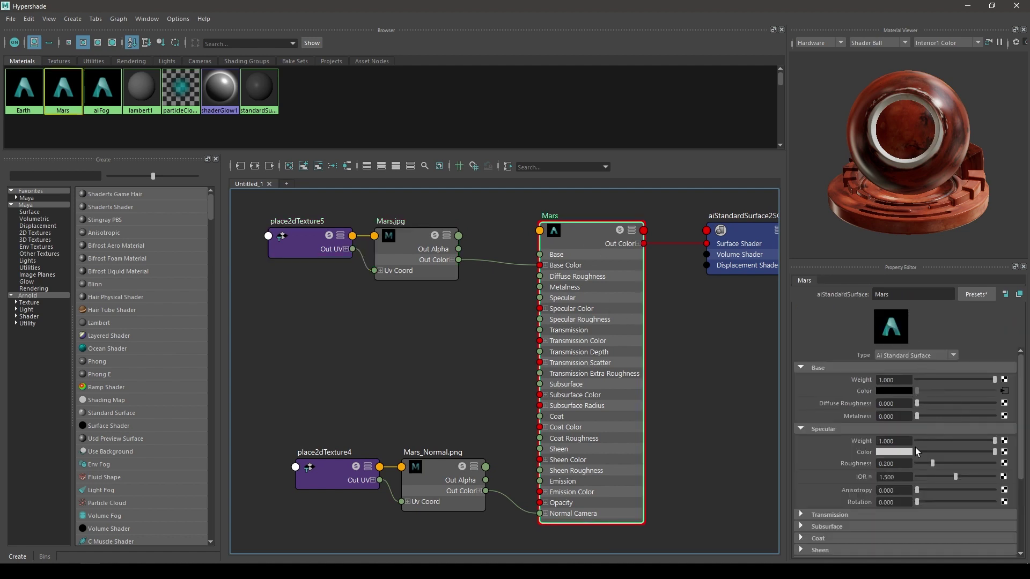
pyautogui.scroll(-3, 907, 452)
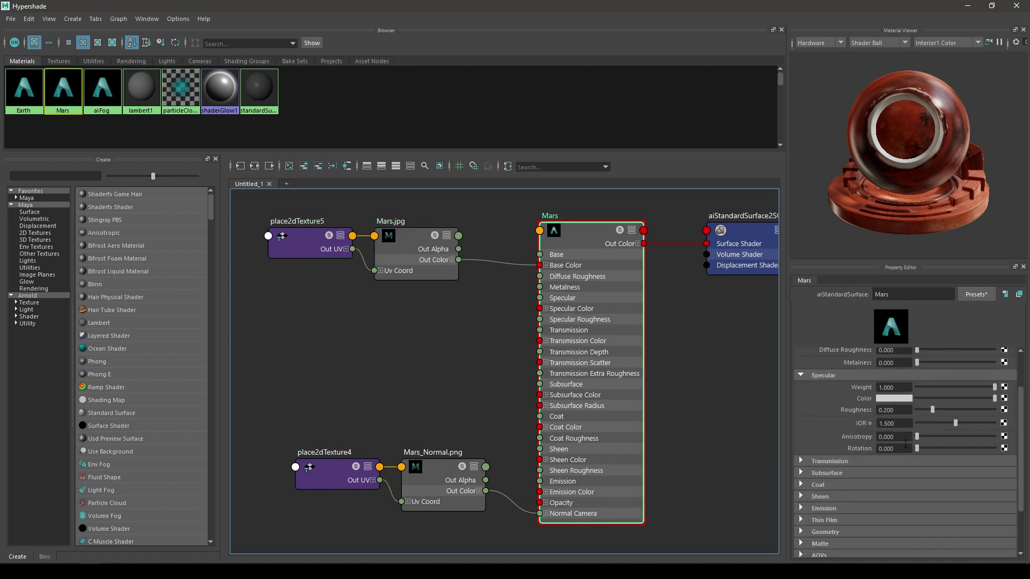
pyautogui.click(936, 387)
pyautogui.moveTo(937, 388); pyautogui.dragTo(924, 387)
pyautogui.doubleClick(906, 387)
pyautogui.write('0.1')
pyautogui.press('Return')
pyautogui.doubleClick(905, 410)
pyautogui.write('0.7')
pyautogui.press('Return')
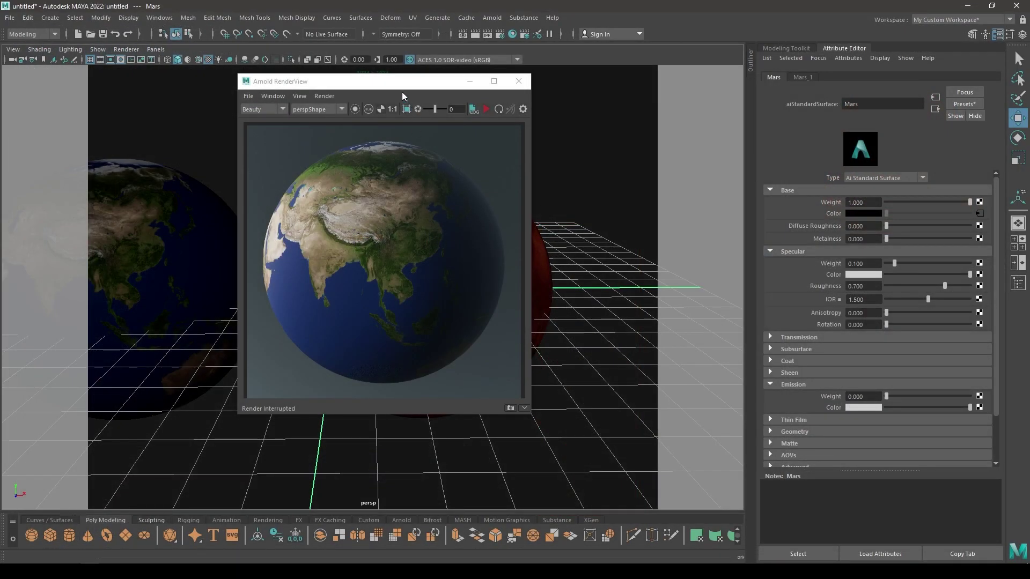
# - Render both planets and move the Earth globe about 28 units along X, away from Mars
pyautogui.moveTo(400, 86); pyautogui.dragTo(793, 121)
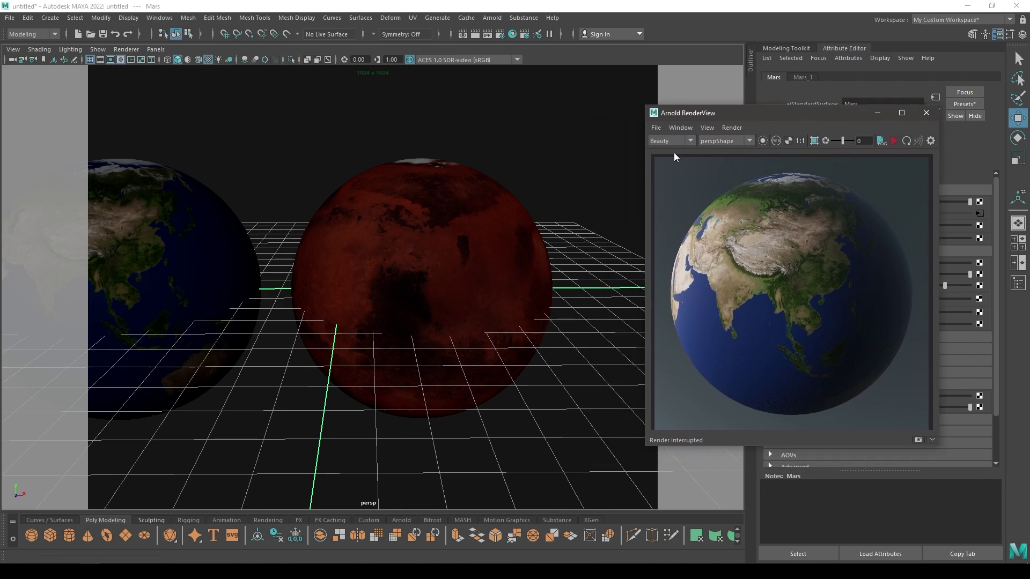
pyautogui.click(455, 252)
pyautogui.click(552, 182)
pyautogui.keyDown('alt'); pyautogui.moveTo(552, 182); pyautogui.dragTo(467, 257); pyautogui.keyUp('alt')
pyautogui.click(893, 142)
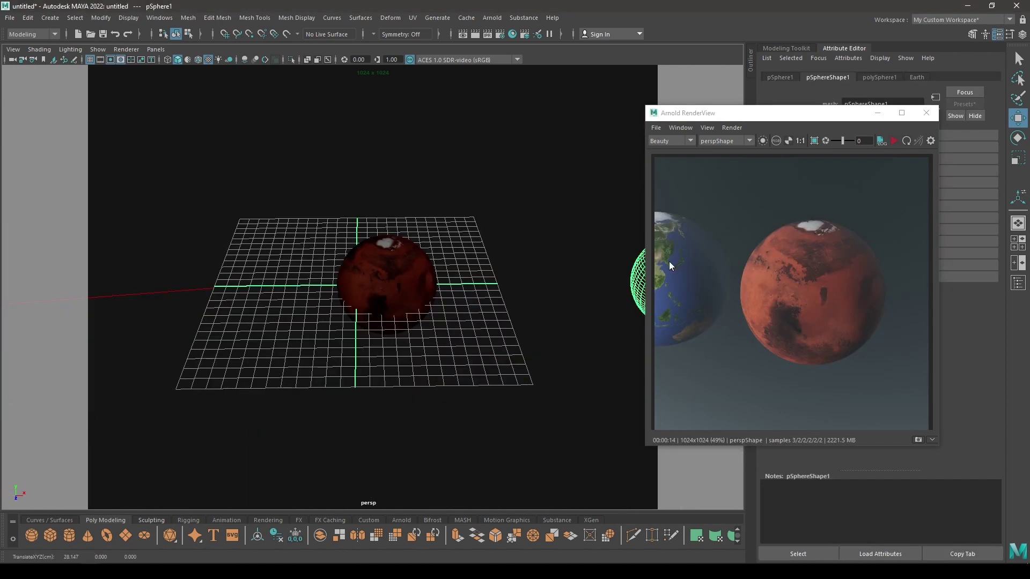
# - Scale the Mars globe up to roughly twice its size and centre it on the grid
pyautogui.keyDown('alt'); pyautogui.moveTo(518, 240); pyautogui.dragTo(492, 262); pyautogui.keyUp('alt')
pyautogui.scroll(3, 492, 262)
pyautogui.click(427, 281)
pyautogui.keyDown('alt'); pyautogui.moveTo(246, 349); pyautogui.dragTo(256, 356); pyautogui.keyUp('alt')
pyautogui.press('r')
pyautogui.moveTo(405, 298); pyautogui.dragTo(556, 328)
pyautogui.press('w')
pyautogui.keyDown('alt'); pyautogui.moveTo(376, 279); pyautogui.dragTo(375, 344); pyautogui.keyUp('alt')
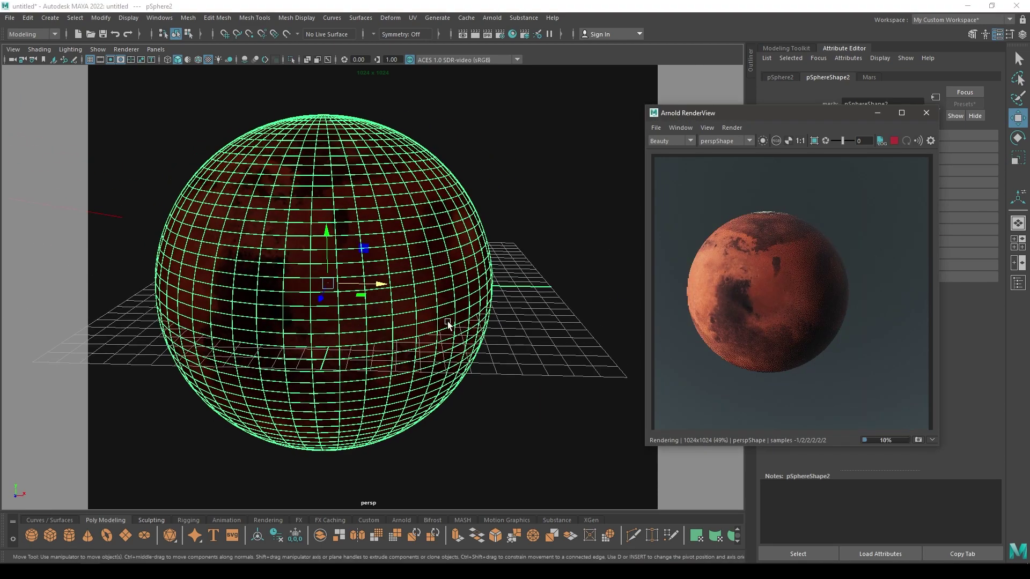
# - Frame the Mars globe large and central in the live render and widen the viewport across the window
pyautogui.keyDown('alt'); pyautogui.moveTo(451, 290); pyautogui.dragTo(480, 282, button='middle'); pyautogui.keyUp('alt')
pyautogui.keyDown('alt'); pyautogui.moveTo(425, 253); pyautogui.dragTo(438, 254, button='middle'); pyautogui.keyUp('alt')
pyautogui.keyDown('alt'); pyautogui.moveTo(437, 254); pyautogui.dragTo(446, 288, button='right'); pyautogui.keyUp('alt')
pyautogui.keyDown('alt'); pyautogui.moveTo(446, 290); pyautogui.dragTo(443, 304, button='middle'); pyautogui.keyUp('alt')
pyautogui.moveTo(813, 117); pyautogui.dragTo(423, 83)
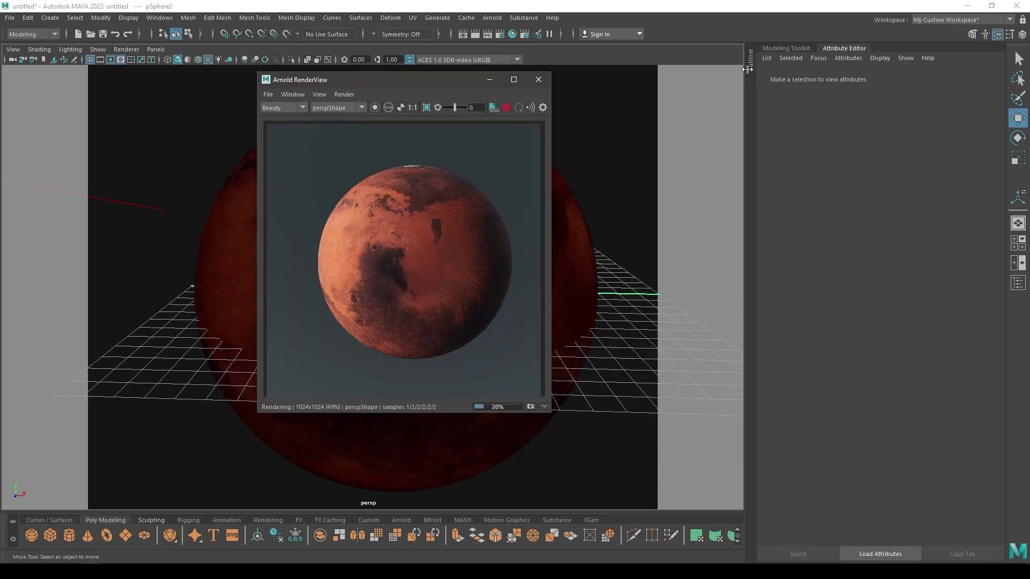
pyautogui.click(748, 70)
pyautogui.hotkey('ctrl', 'space')
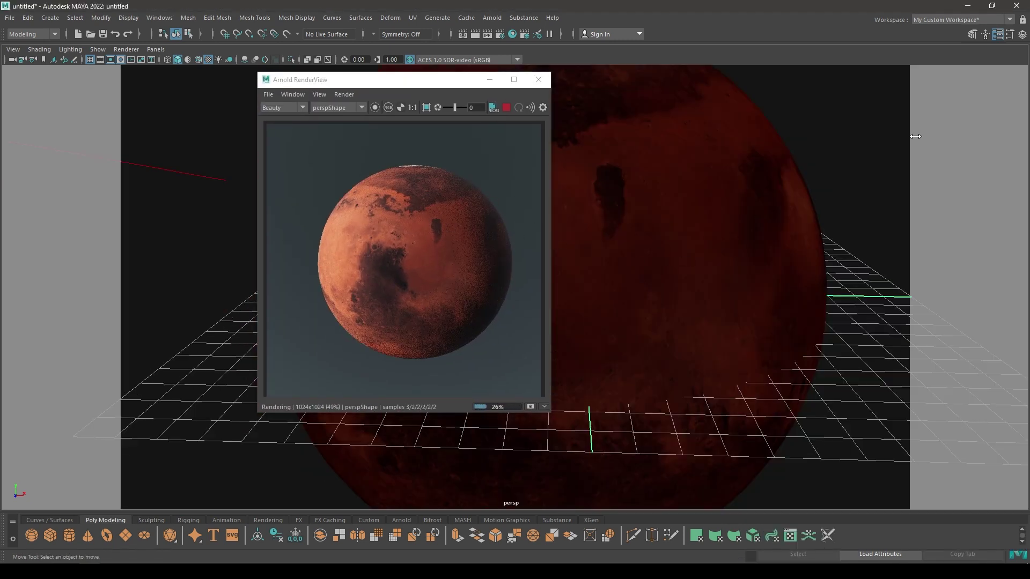
# - Stop the live render and open the atmosphere fog's attributes from the Arnold environment render settings
pyautogui.hotkey('ctrl', 'a')
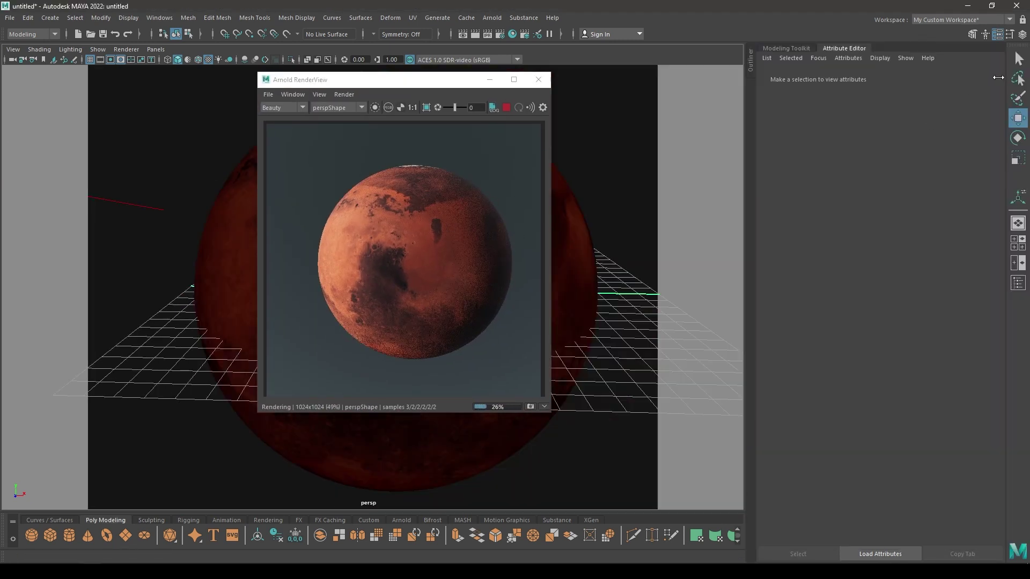
pyautogui.click(749, 62)
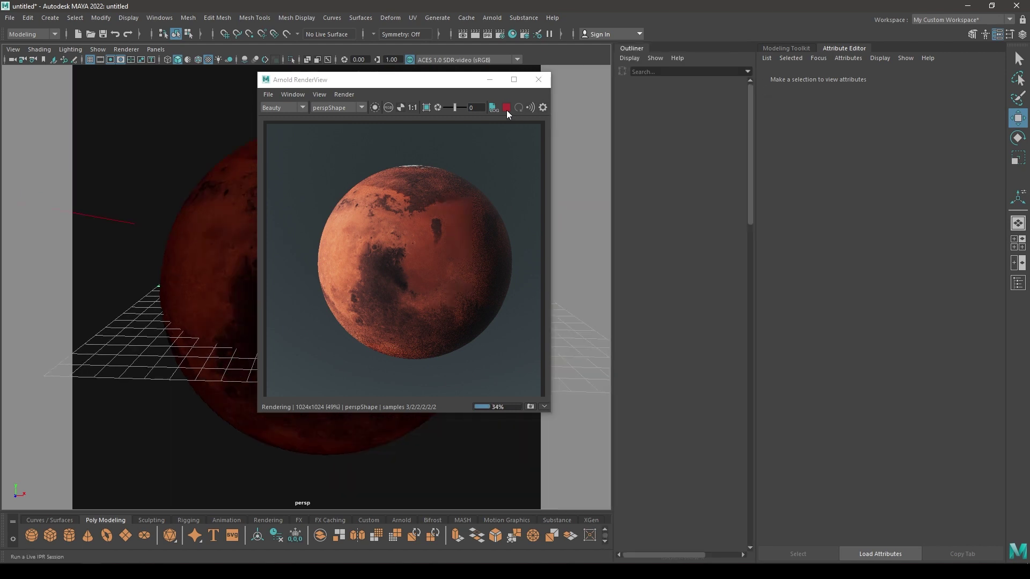
pyautogui.click(506, 110)
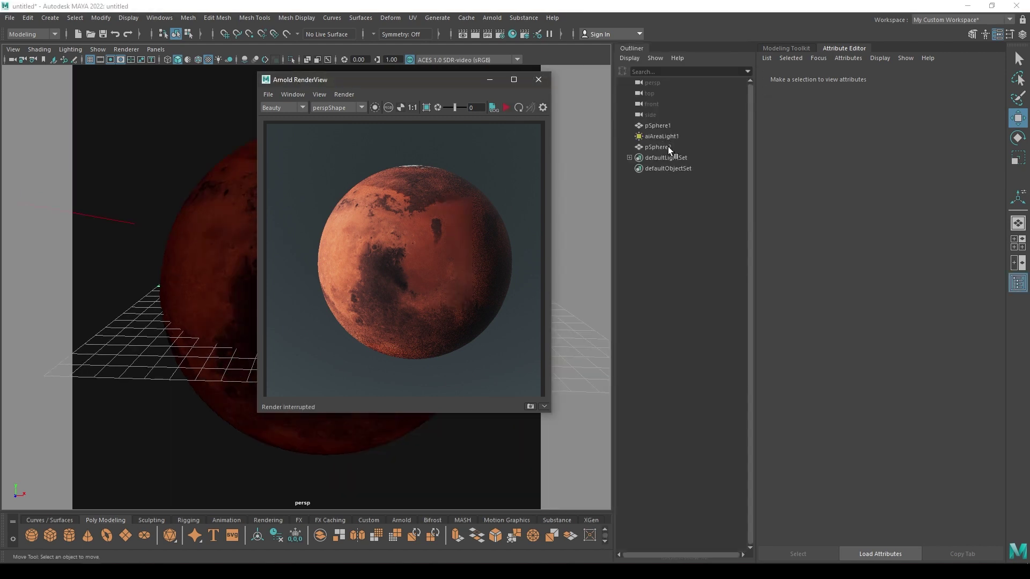
pyautogui.click(632, 49)
pyautogui.click(500, 35)
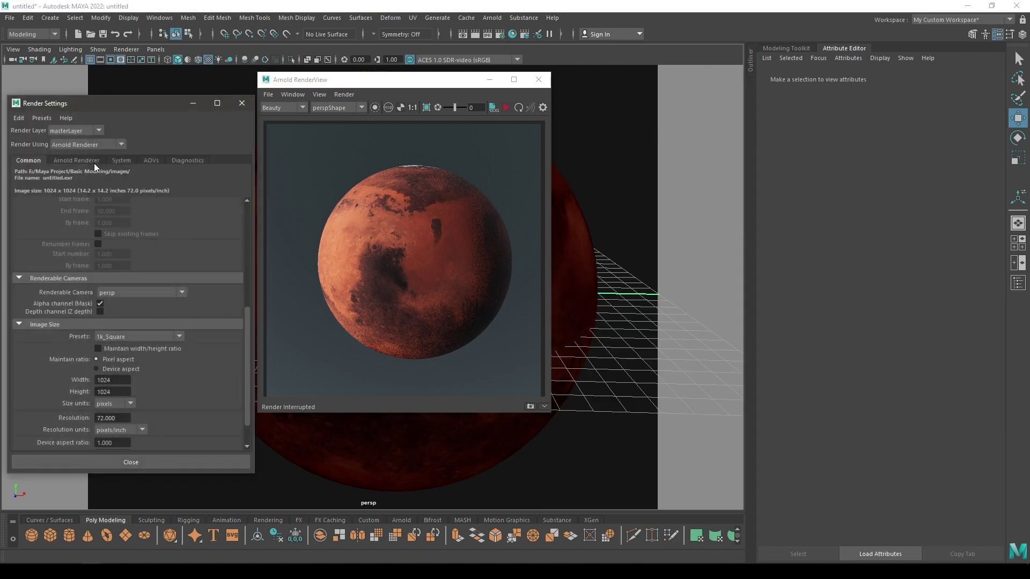
pyautogui.moveTo(84, 105); pyautogui.dragTo(299, 108)
pyautogui.click(286, 162)
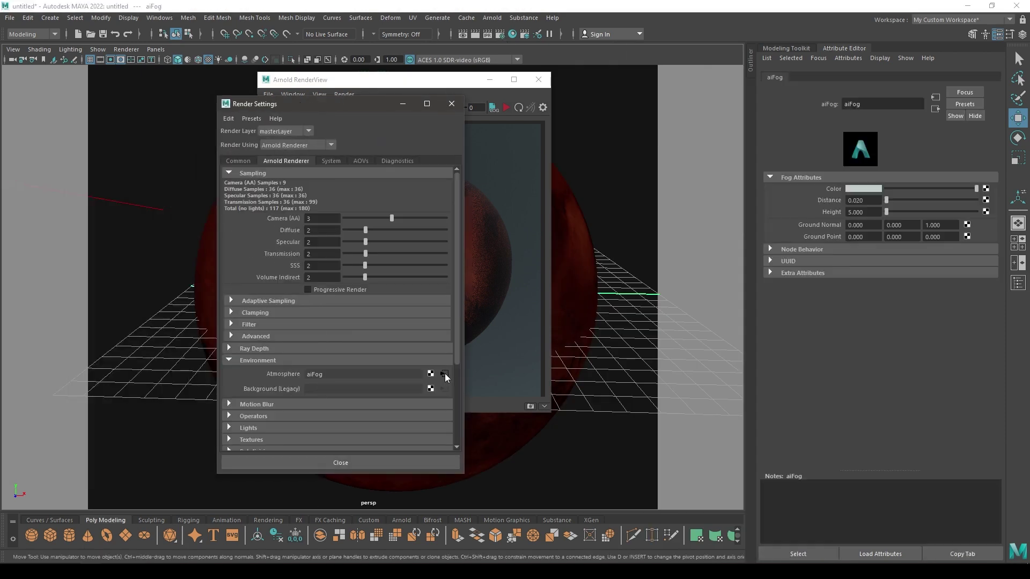
# - Set the aiFog Distance to 0.01, close the render settings and restart the live render of Mars
pyautogui.click(867, 202)
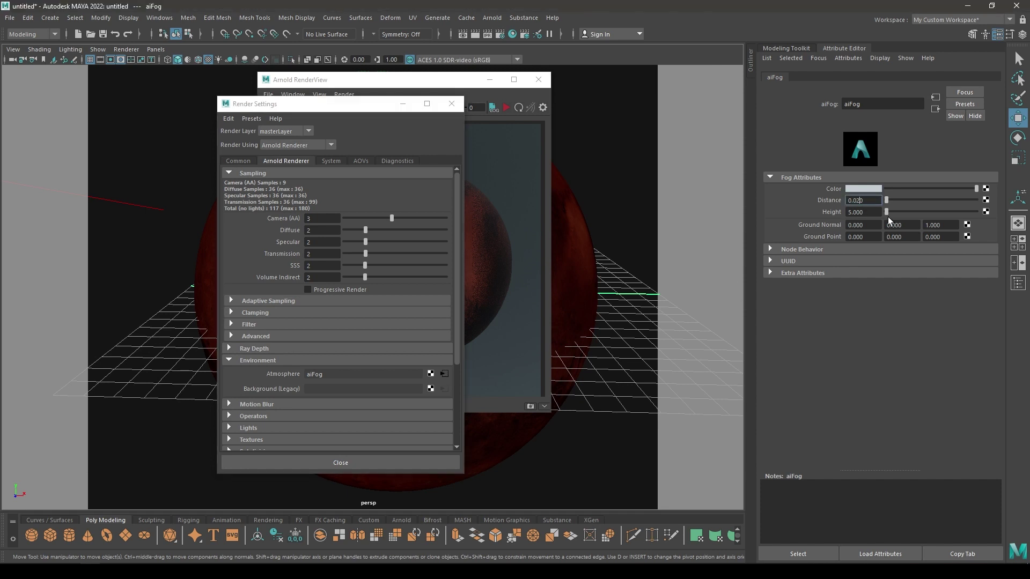
pyautogui.write('1')
pyautogui.press('Return')
pyautogui.click(443, 109)
pyautogui.click(507, 108)
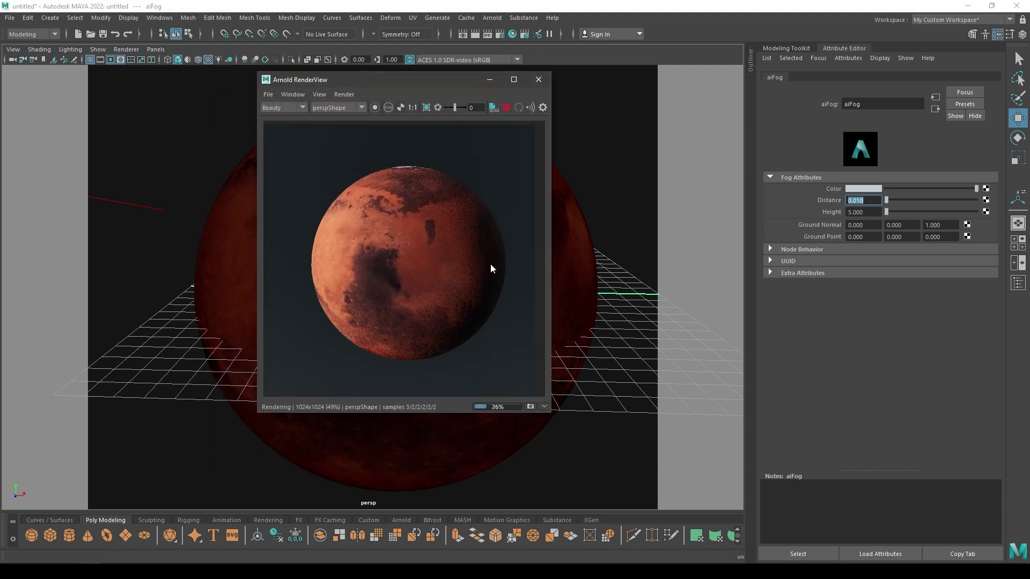
# - Uncover the Mars globe in the viewport and render it from a raised angle and from a lower angle
pyautogui.moveTo(426, 79); pyautogui.dragTo(627, 57)
pyautogui.click(707, 86)
pyautogui.keyDown('alt'); pyautogui.moveTo(343, 236); pyautogui.dragTo(374, 263); pyautogui.keyUp('alt')
pyautogui.click(705, 87)
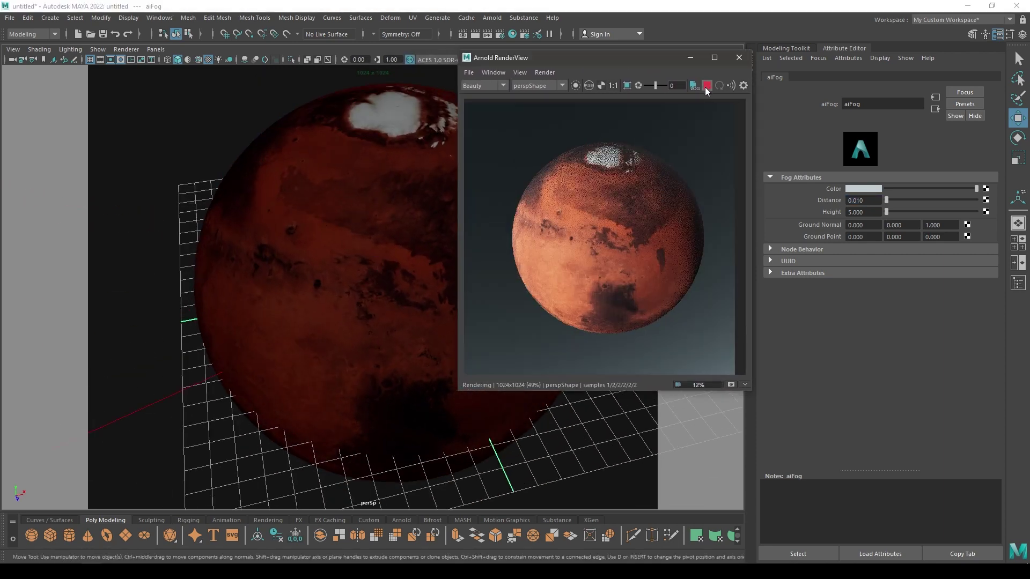
pyautogui.click(705, 87)
pyautogui.keyDown('alt'); pyautogui.moveTo(295, 276); pyautogui.dragTo(288, 256); pyautogui.keyUp('alt')
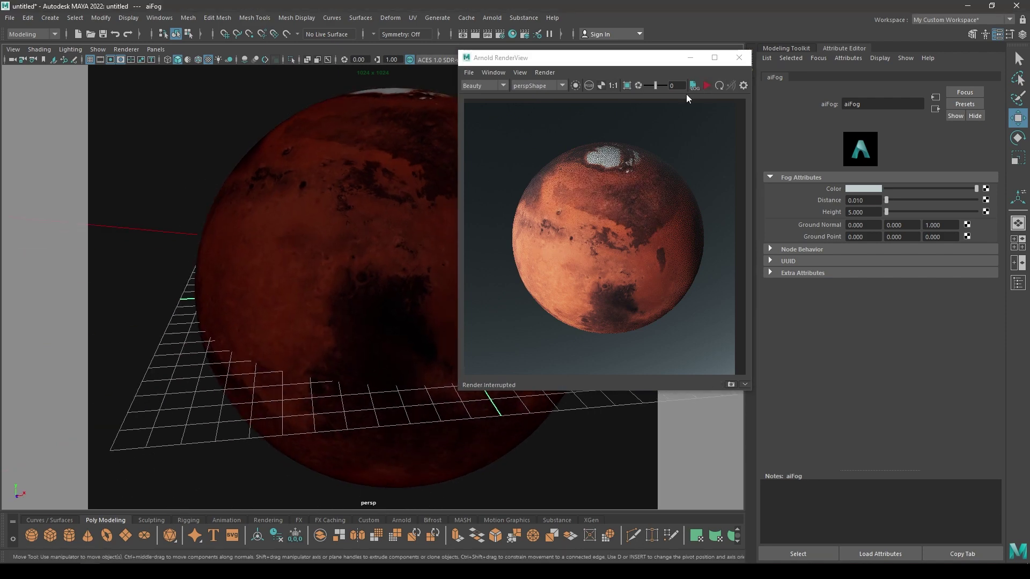
pyautogui.click(706, 86)
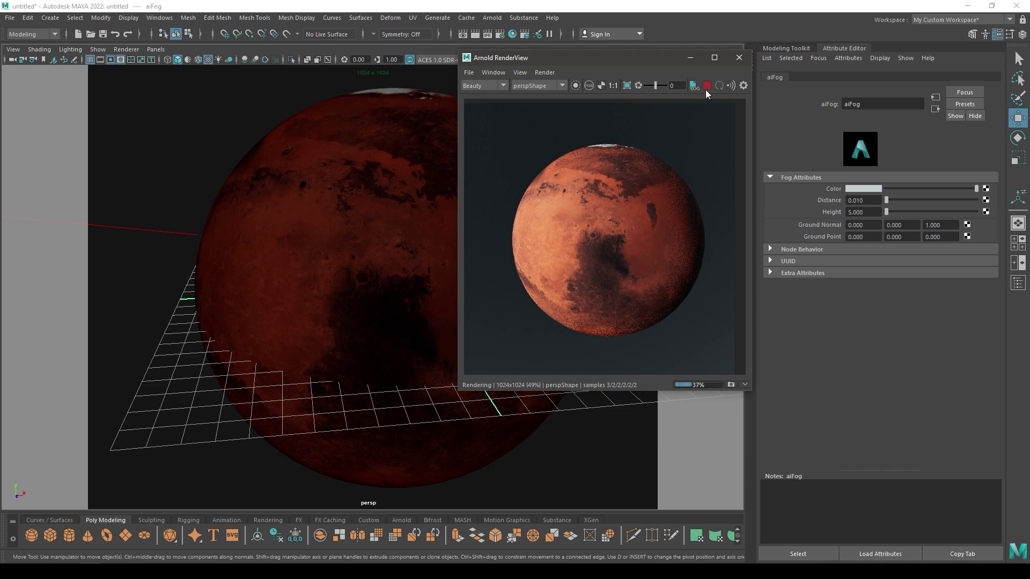
# - Close the render window and frame Mars, Earth and the area light together in the perspective view
pyautogui.click(740, 58)
pyautogui.press('a')
pyautogui.keyDown('alt'); pyautogui.moveTo(375, 102); pyautogui.dragTo(462, 354); pyautogui.keyUp('alt')
pyautogui.scroll(5, 368, 259)
pyautogui.keyDown('alt'); pyautogui.moveTo(462, 354); pyautogui.dragTo(402, 398, button='middle'); pyautogui.keyUp('alt')
pyautogui.scroll(5, 402, 397)
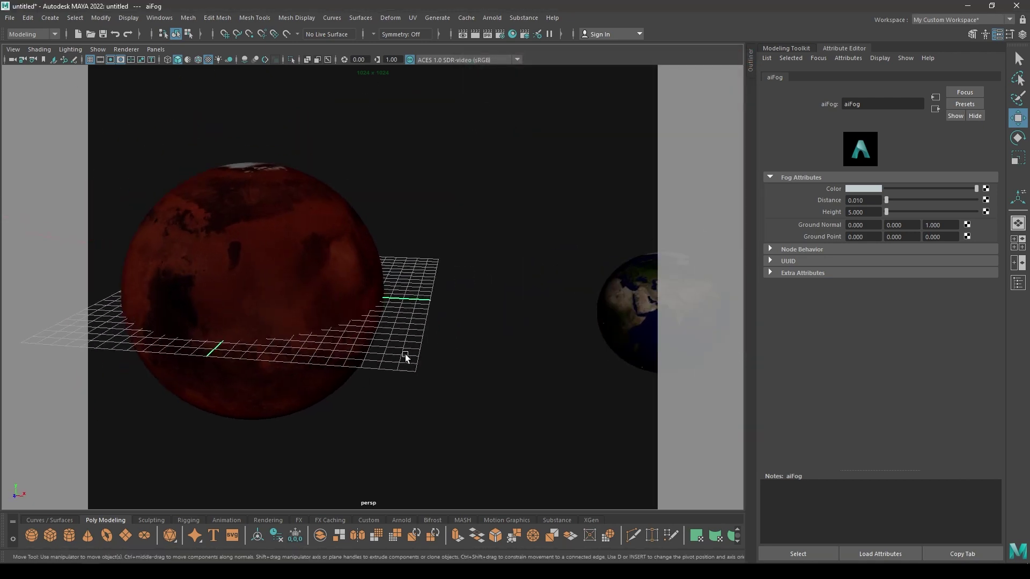
pyautogui.keyDown('alt'); pyautogui.moveTo(408, 357); pyautogui.dragTo(340, 234, button='right'); pyautogui.keyUp('alt')
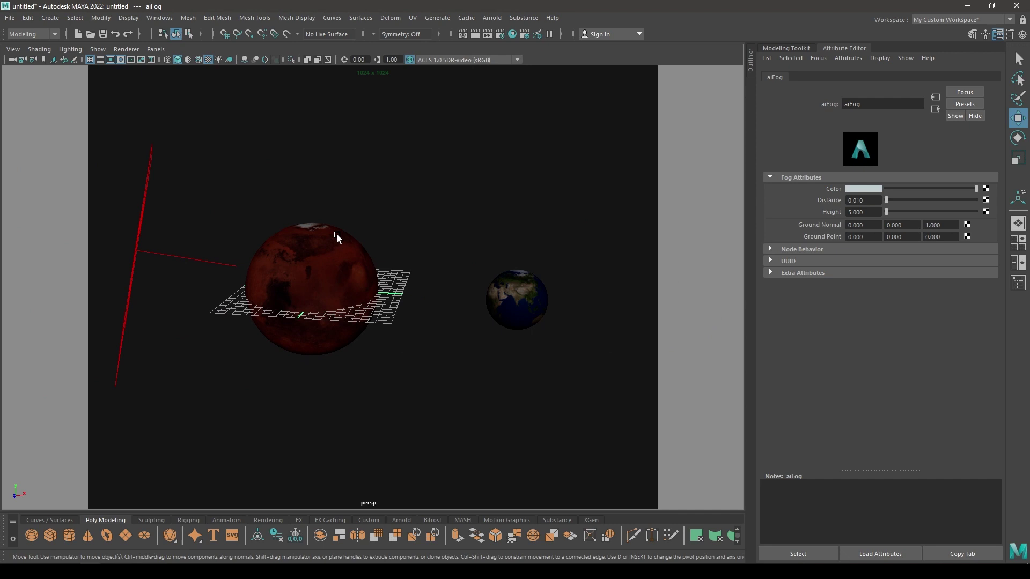